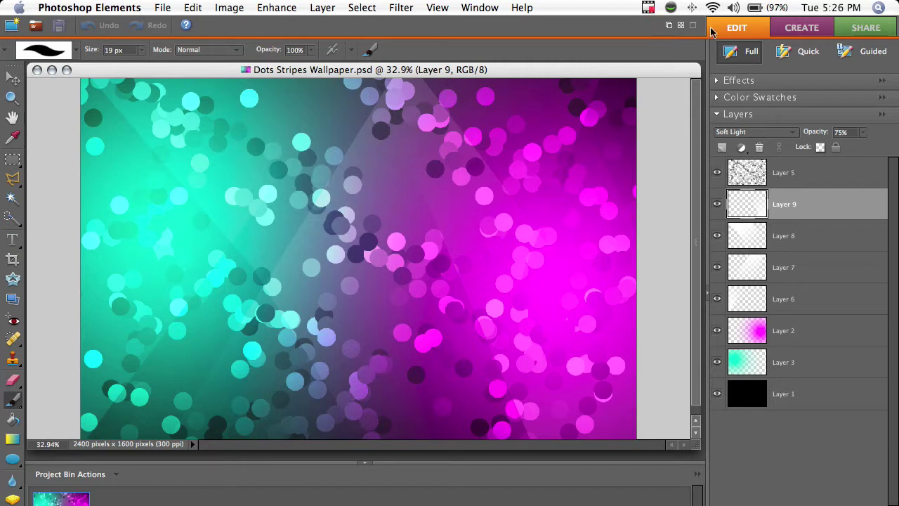
Step: Set up a new Untitled-1 document at 1200 × 800 px, 300 ppi, with a transparent background
click(9, 26)
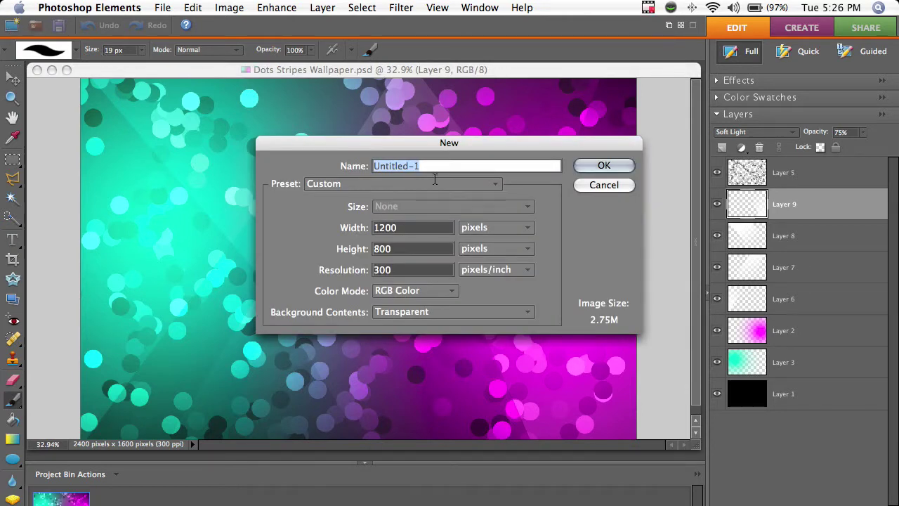
click(424, 235)
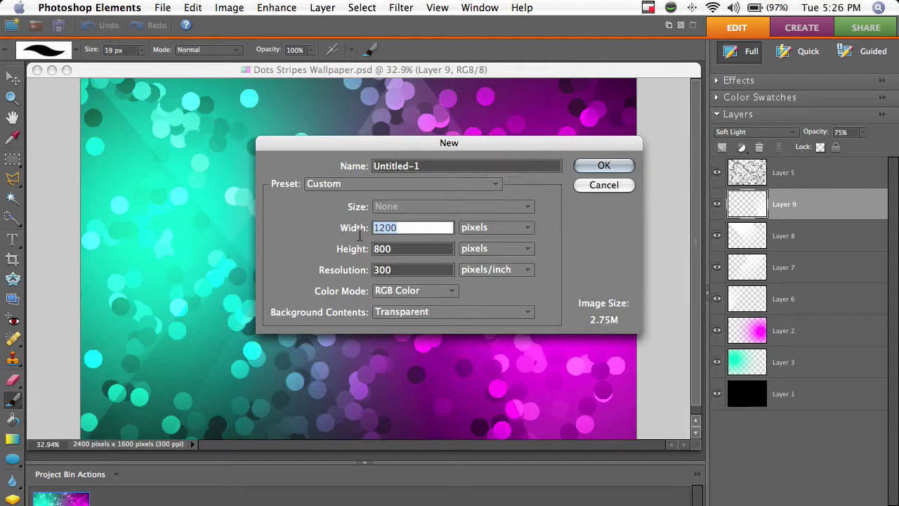
key(Tab)
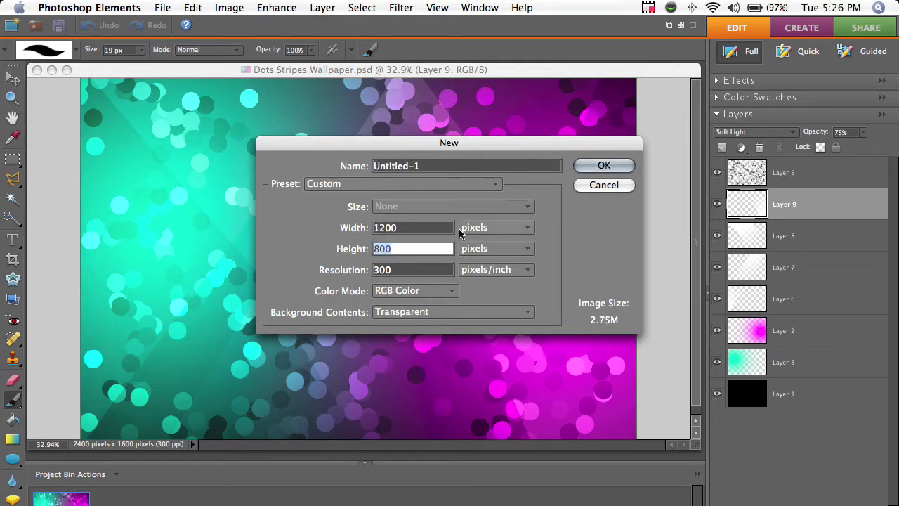
click(413, 227)
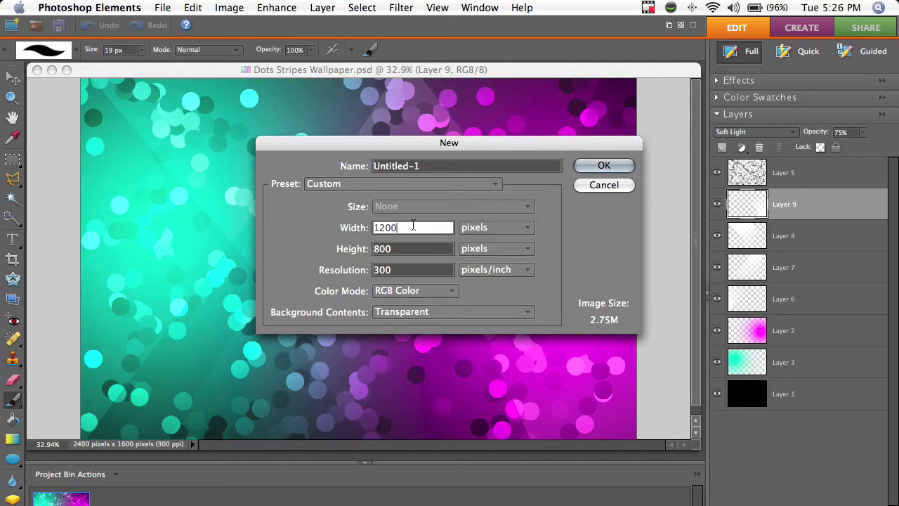
click(447, 270)
double_click(447, 259)
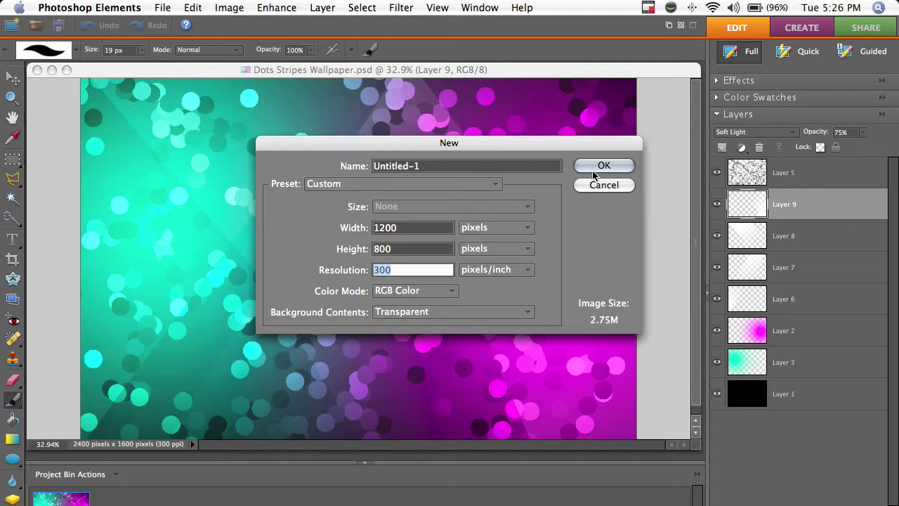
Step: Create the 1200 × 800 document and fill Layer 1 with solid black
click(593, 169)
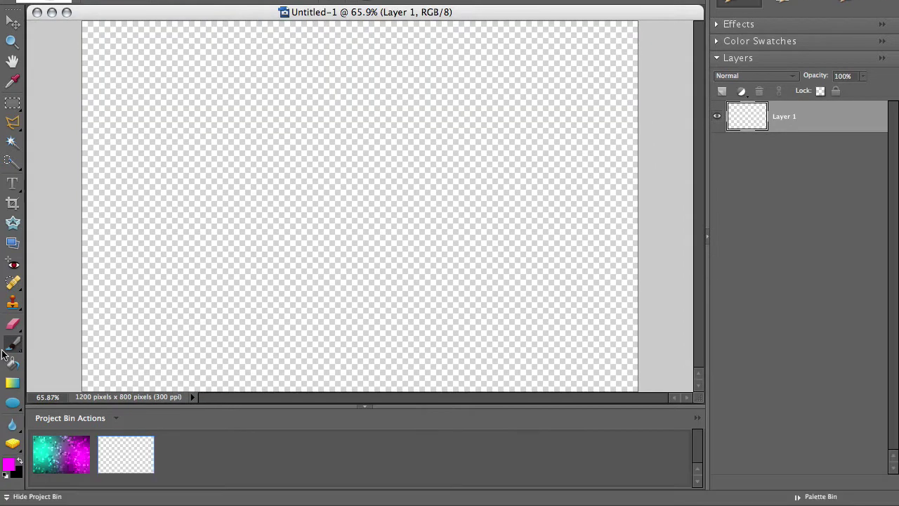
click(19, 459)
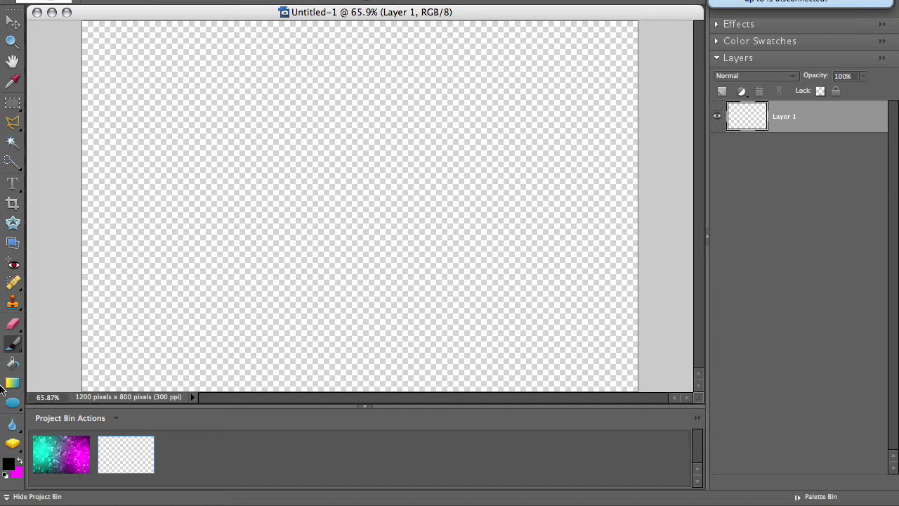
key(super+BackSpace)
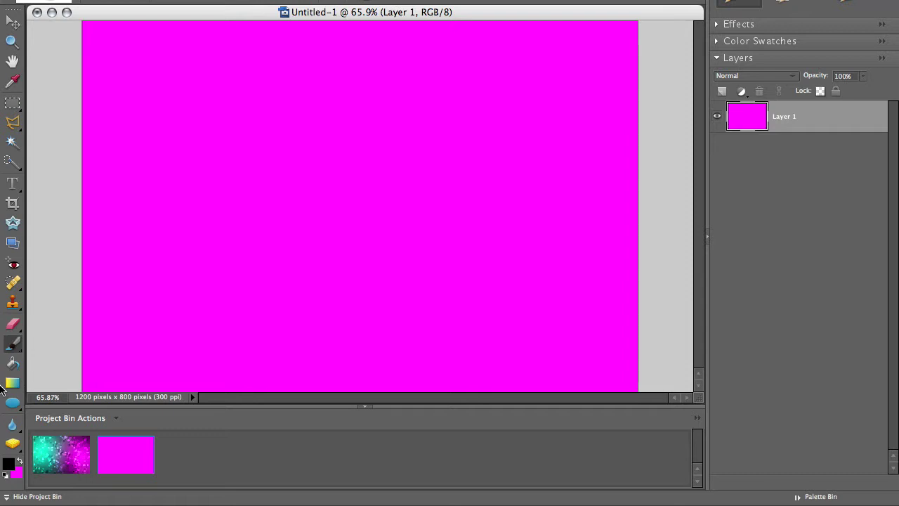
key(alt+BackSpace)
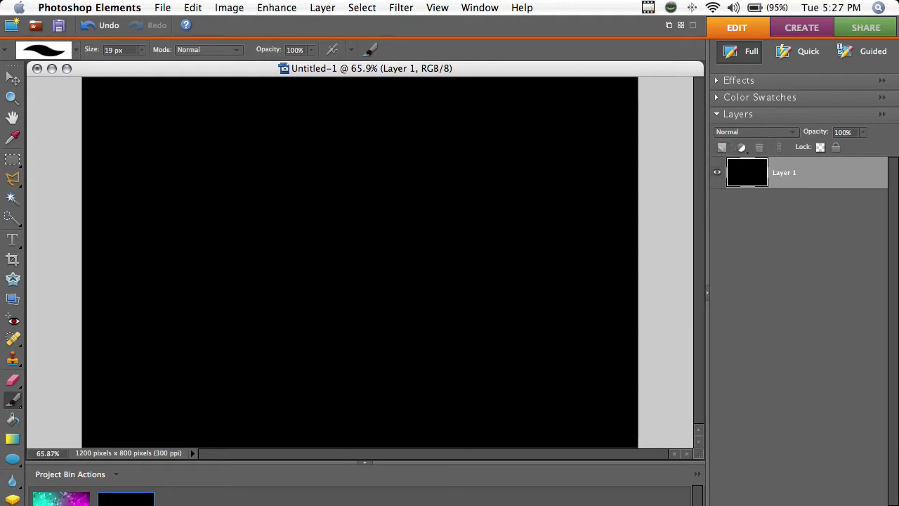
Step: Add a new Layer 2 and set the foreground colour to magenta ff00ff
key(super+shift+n)
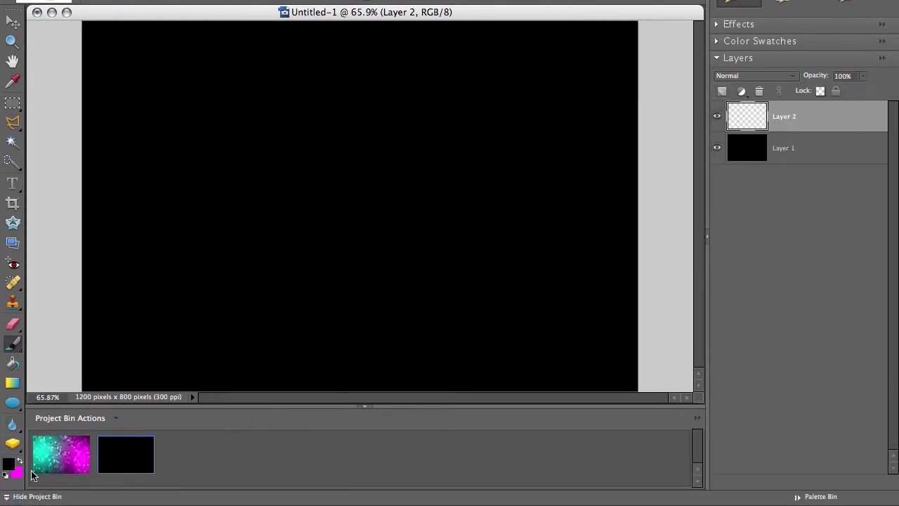
click(19, 461)
click(9, 464)
drag(430, 256, 401, 255)
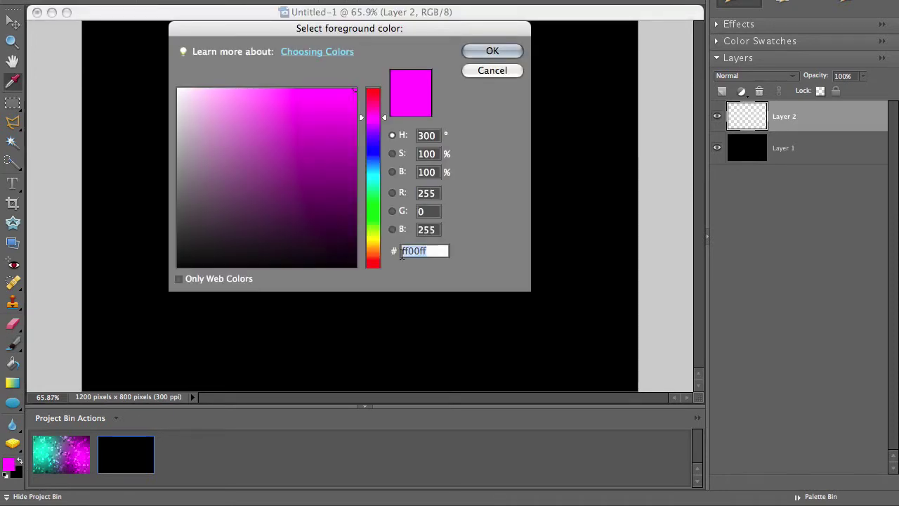
click(425, 254)
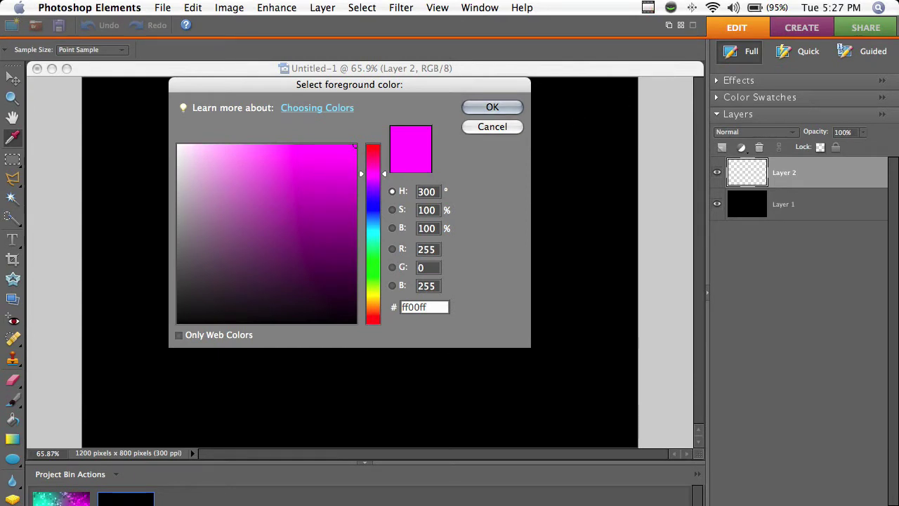
click(498, 111)
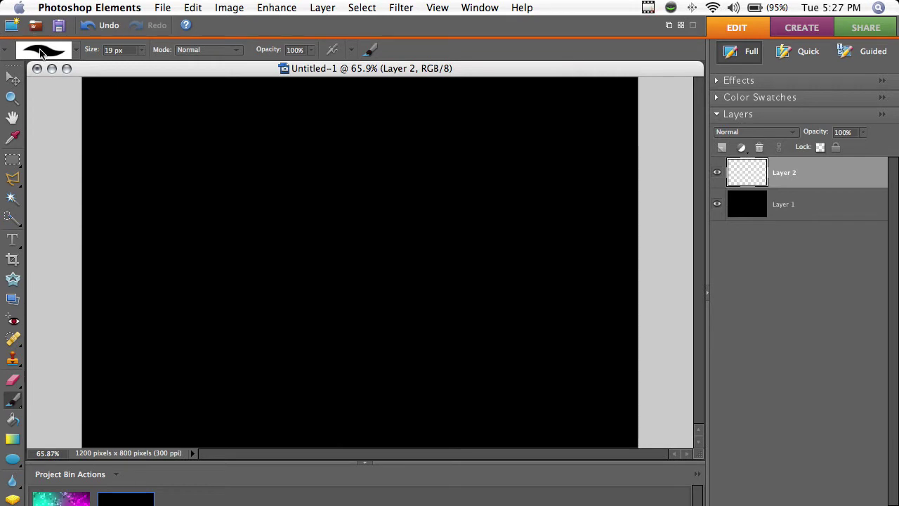
Step: With the soft 300 px brush enlarged to 600 px, dab a magenta glow at the canvas centre
click(41, 53)
click(142, 162)
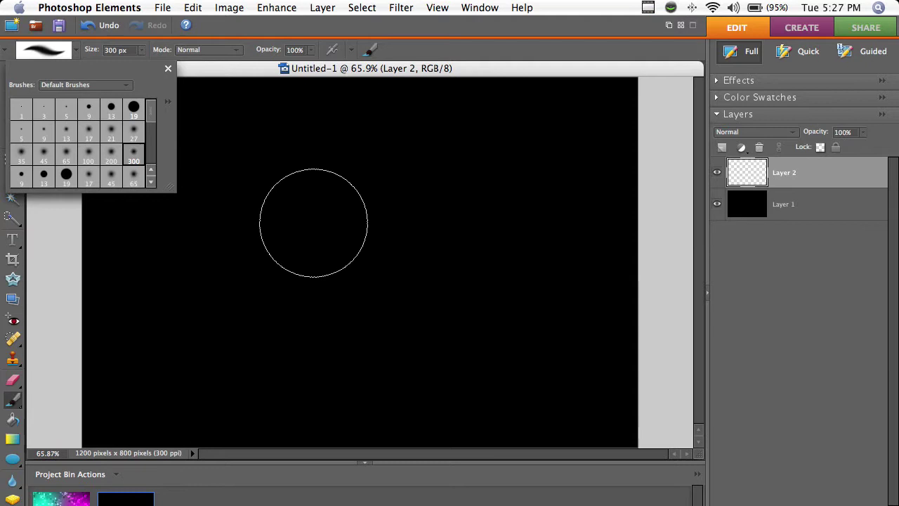
click(313, 223)
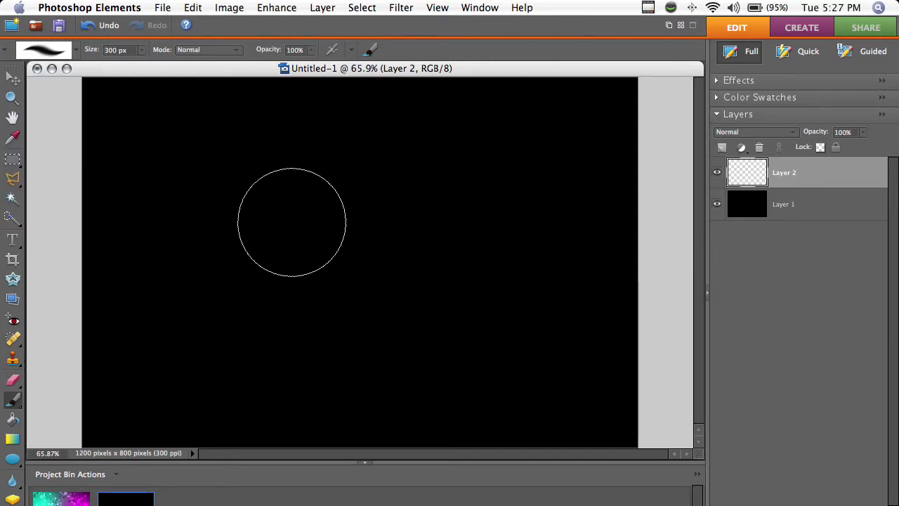
key(bracketright)
key(bracketright)
key(bracketright)
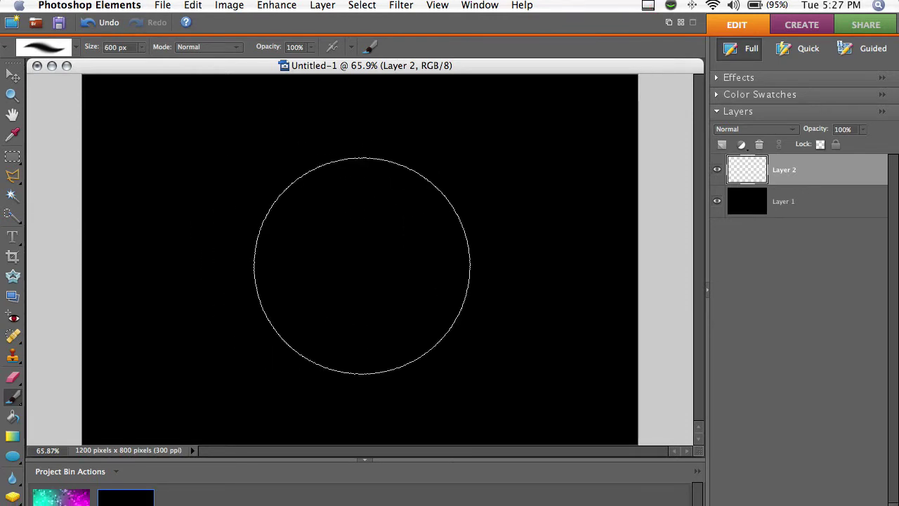
click(361, 267)
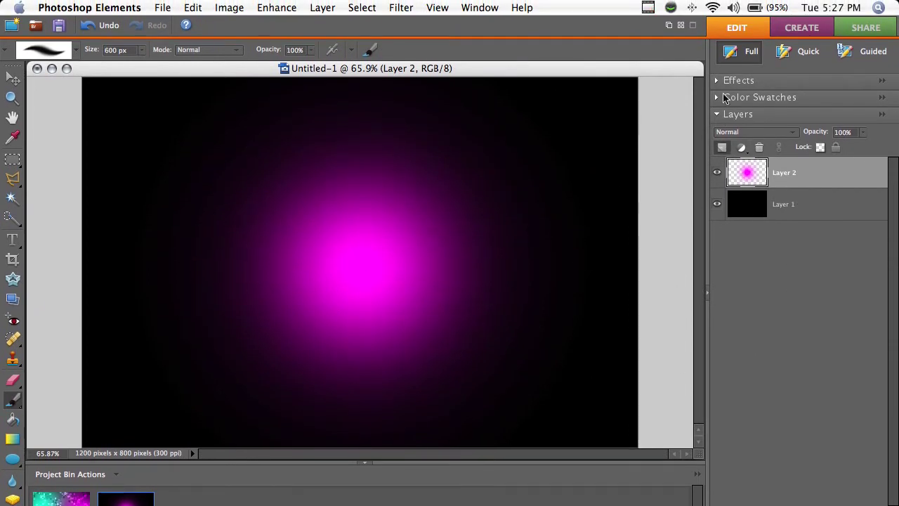
Step: On a new Layer 3, paint a soft 00ffae green glow over the magenta one
click(722, 147)
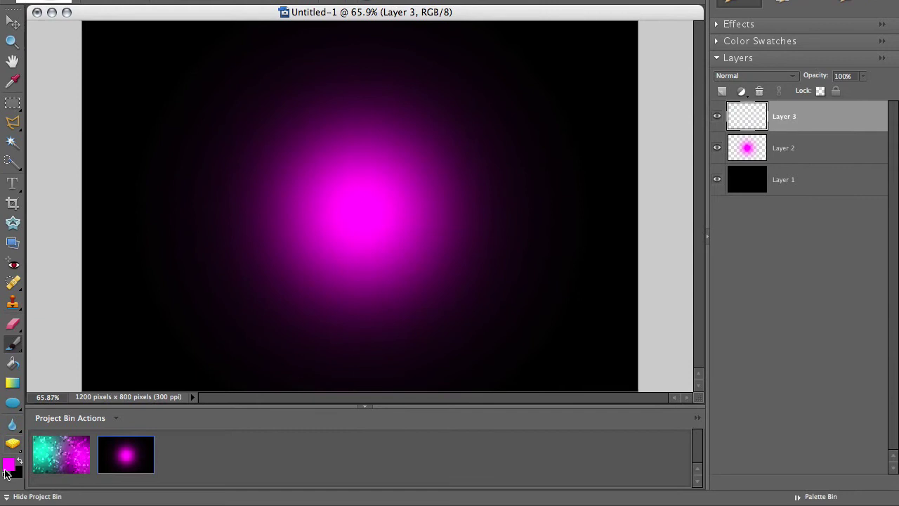
click(10, 465)
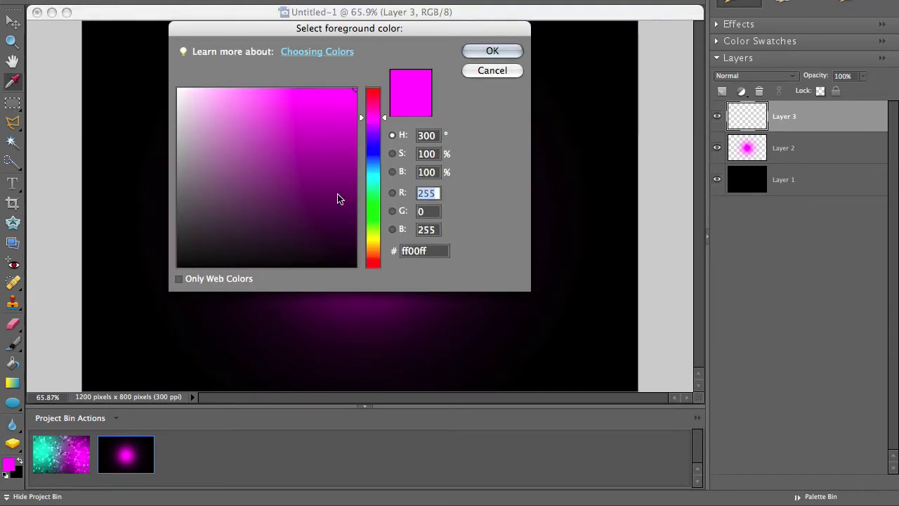
drag(381, 186, 373, 191)
drag(373, 240, 373, 239)
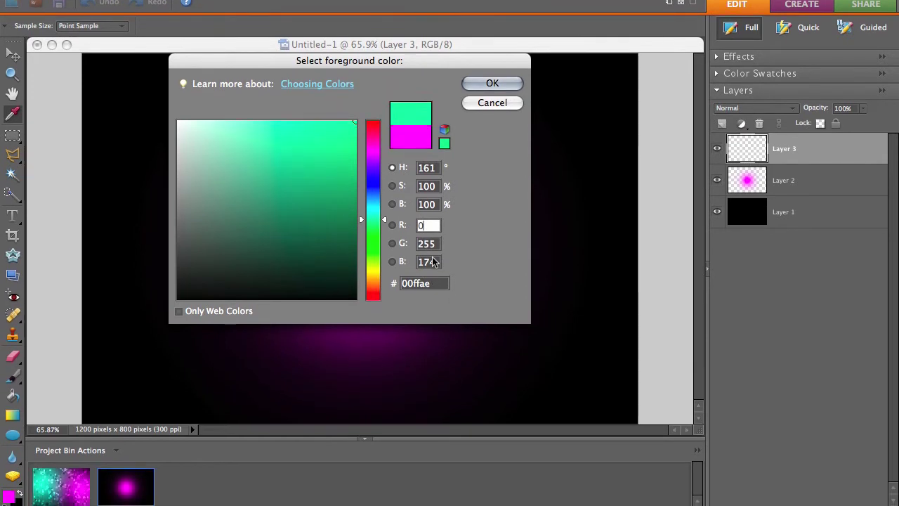
double_click(421, 278)
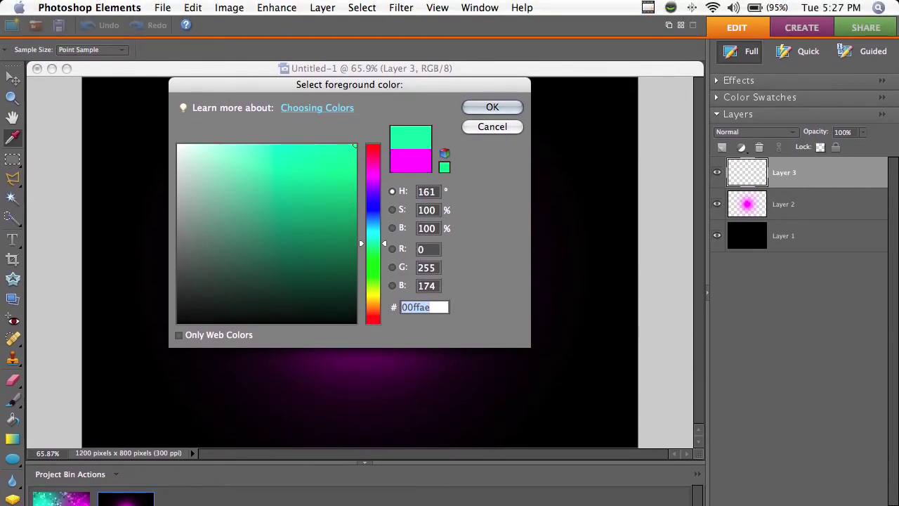
click(504, 73)
click(336, 237)
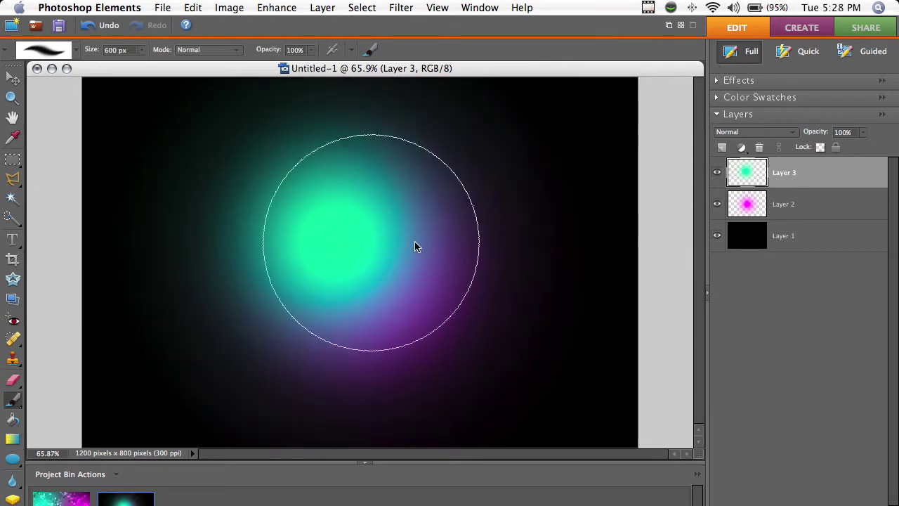
Step: Enlarge the green glow to 162.5% and move it to the image's left side
click(15, 81)
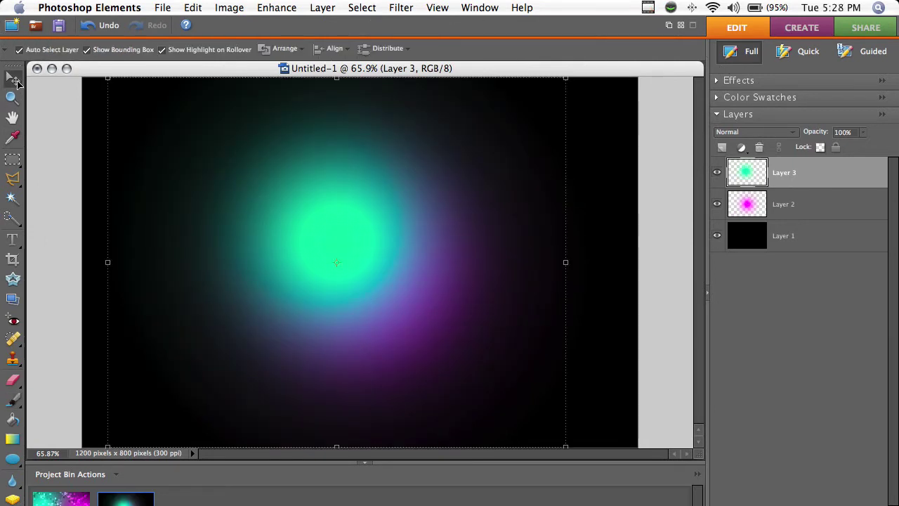
drag(362, 216, 234, 256)
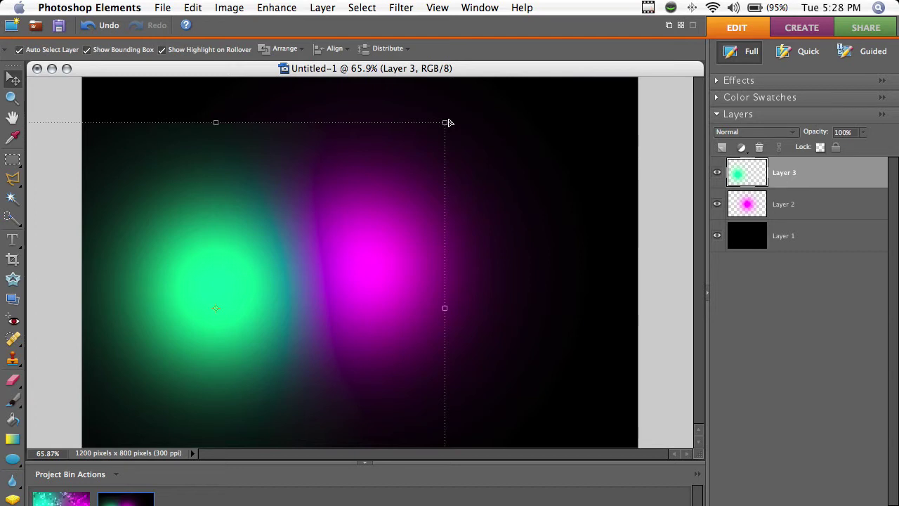
key(super+minus)
key(super+minus)
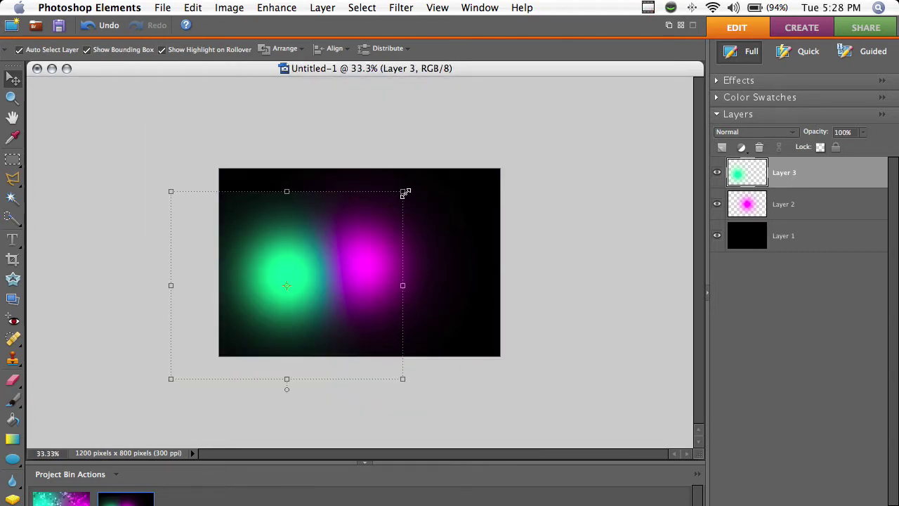
drag(405, 192, 578, 110)
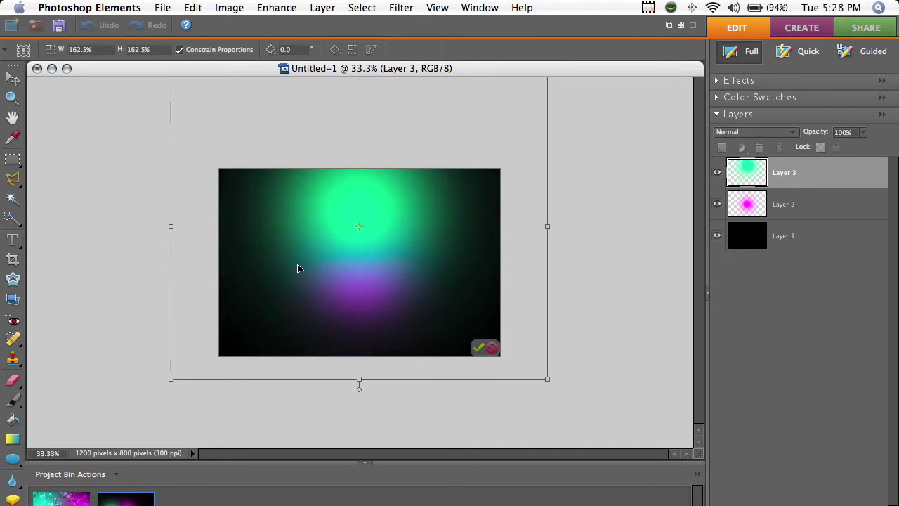
drag(348, 210, 274, 256)
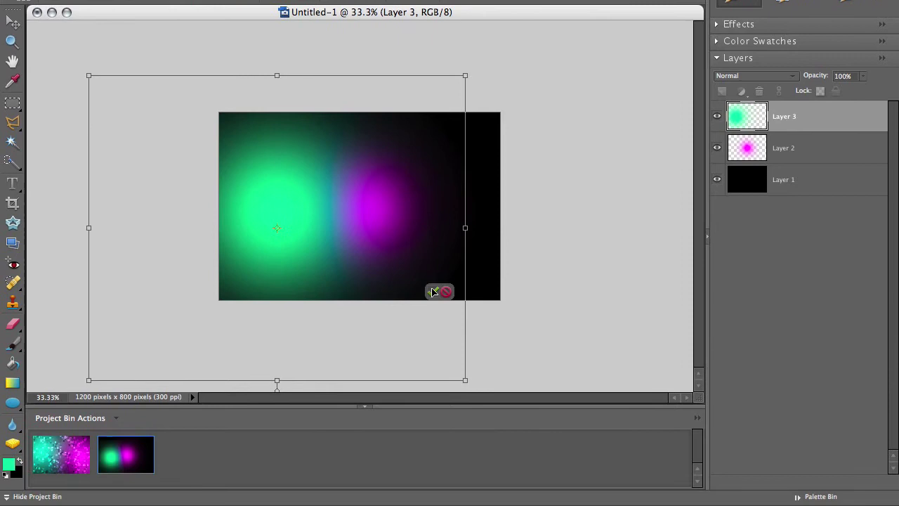
click(432, 292)
Step: Scale the magenta glow to 177.5% and position it on the right side
click(404, 232)
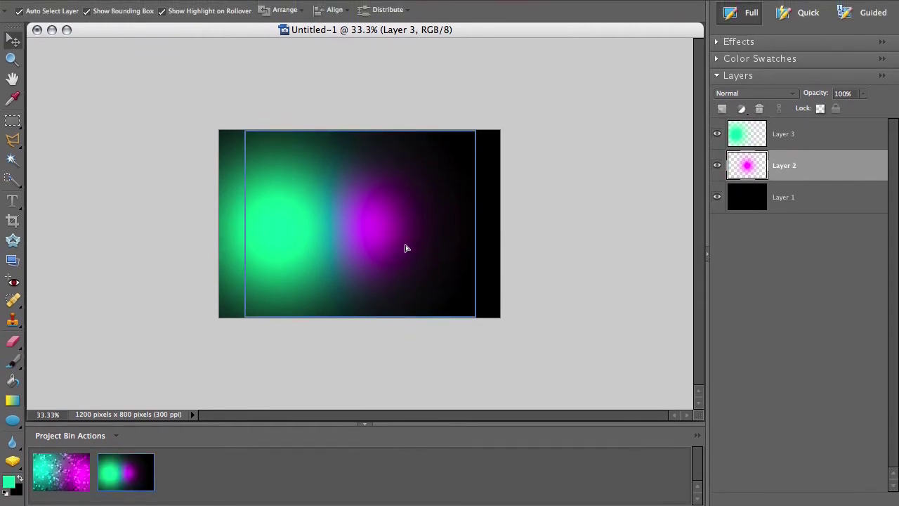
drag(406, 248, 453, 253)
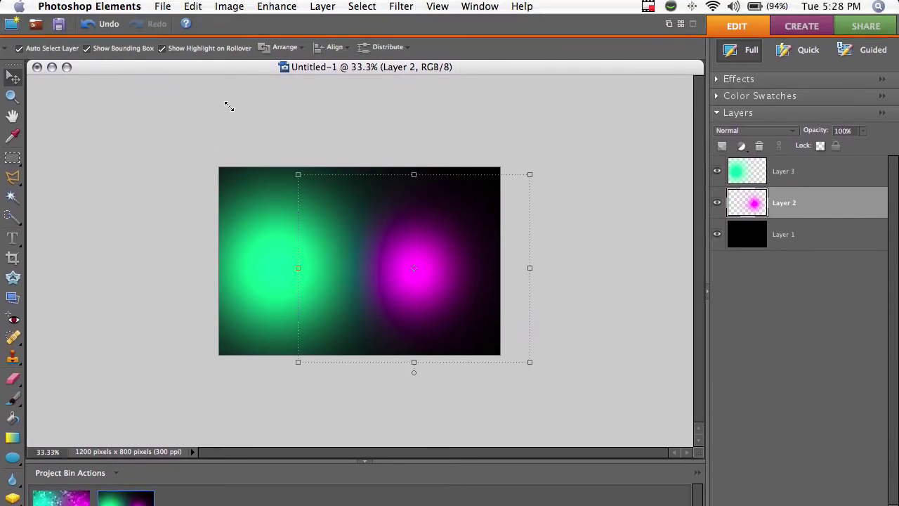
drag(298, 174, 168, 78)
drag(401, 215, 487, 266)
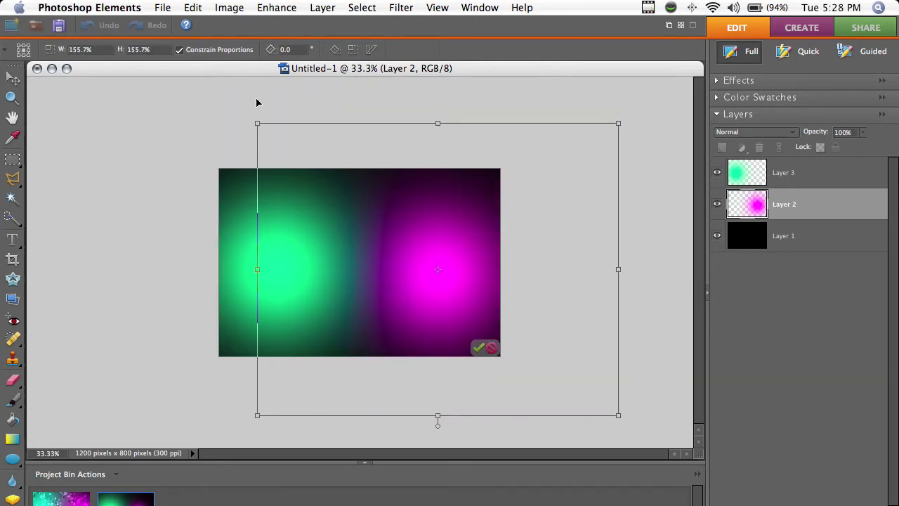
drag(257, 125, 207, 82)
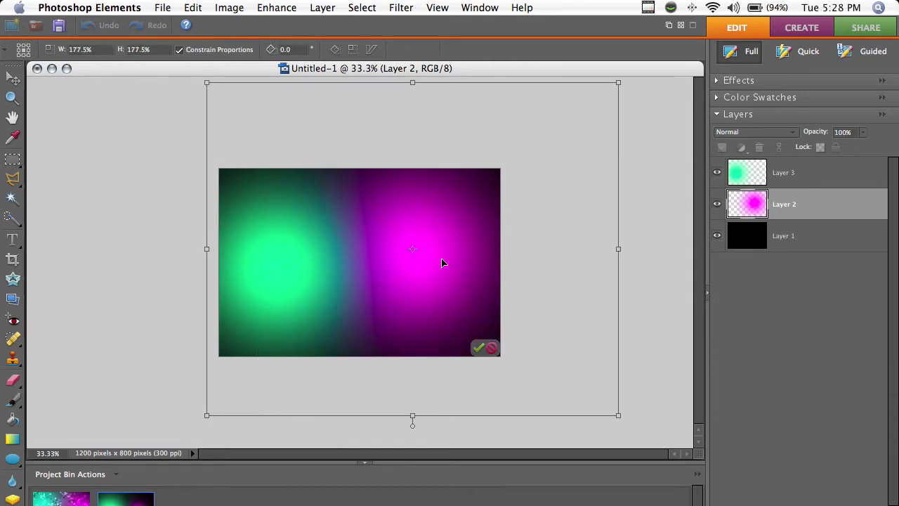
drag(437, 251, 441, 255)
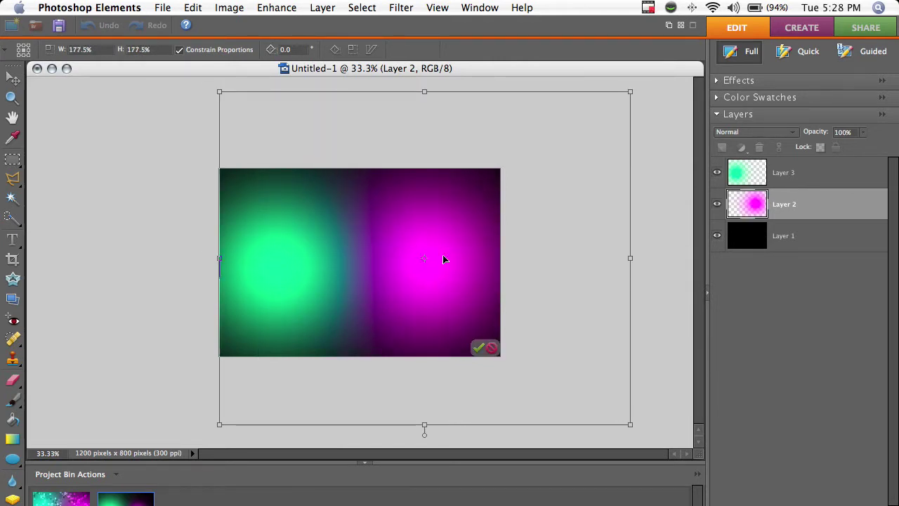
key(Return)
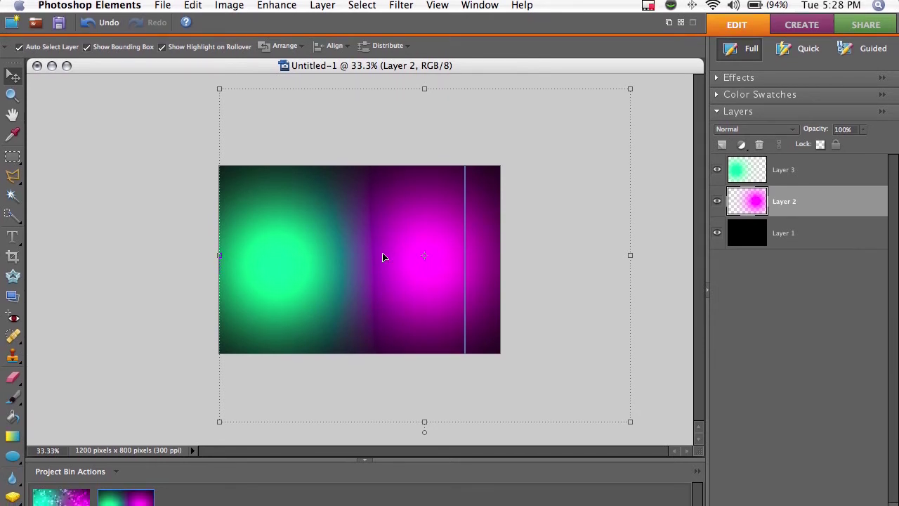
key(super+equal)
key(super+equal)
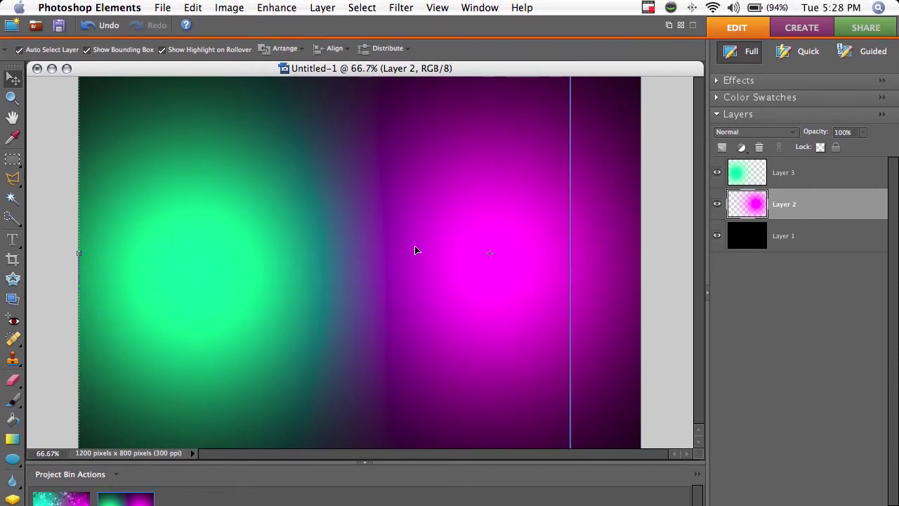
Step: Glance at the finished Dots Stripes Wallpaper, then add an empty Layer 4 above the glows
click(745, 165)
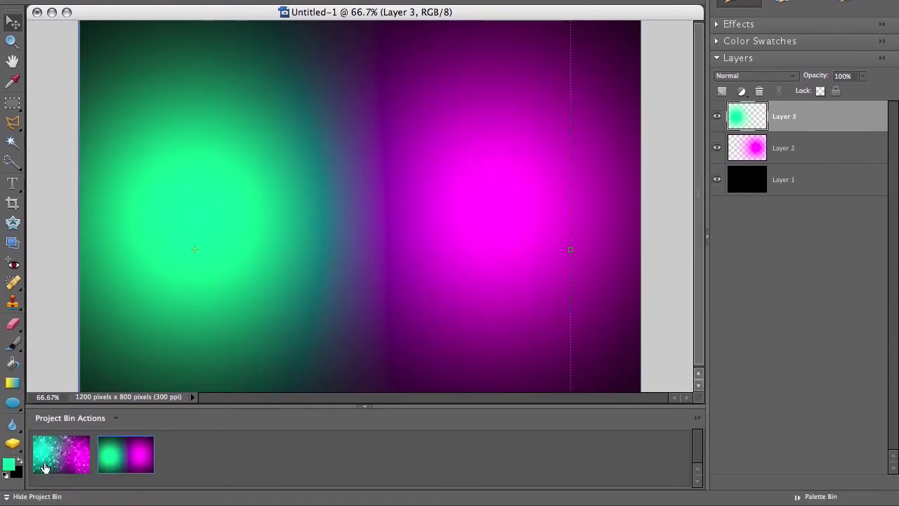
click(59, 456)
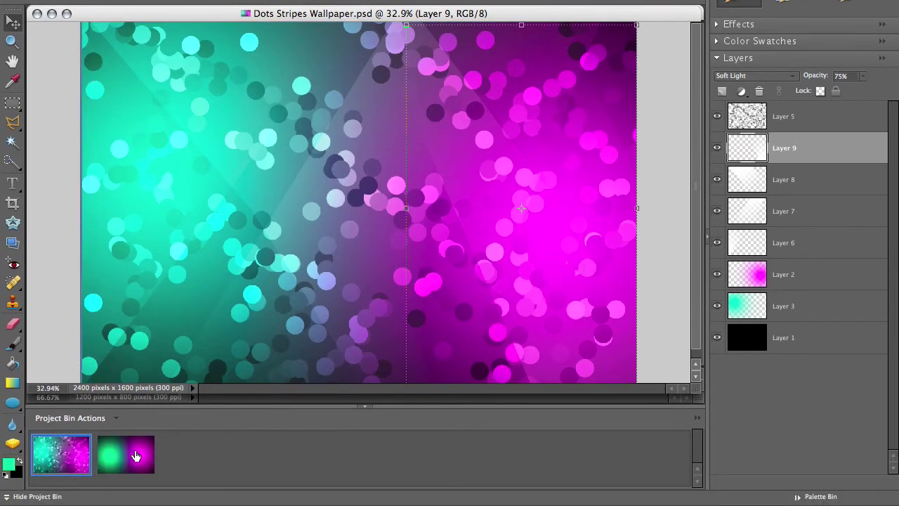
click(136, 454)
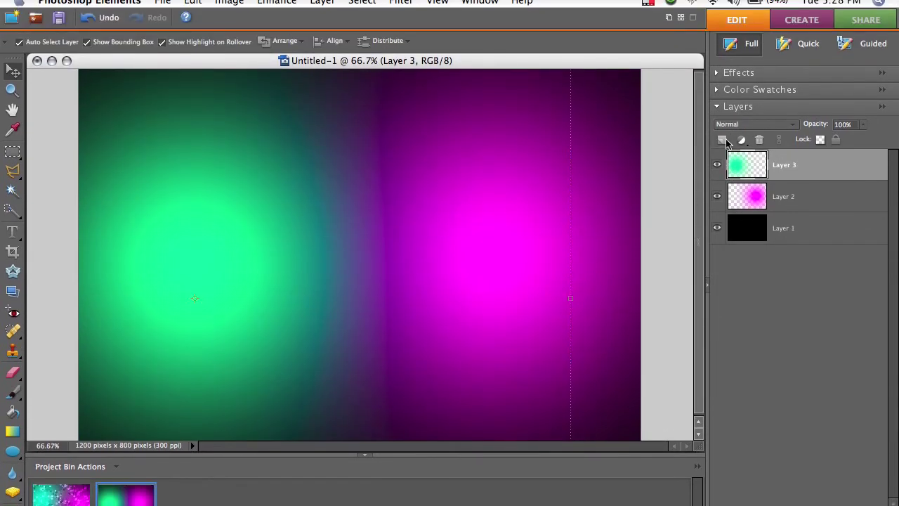
key(super+alt+shift+n)
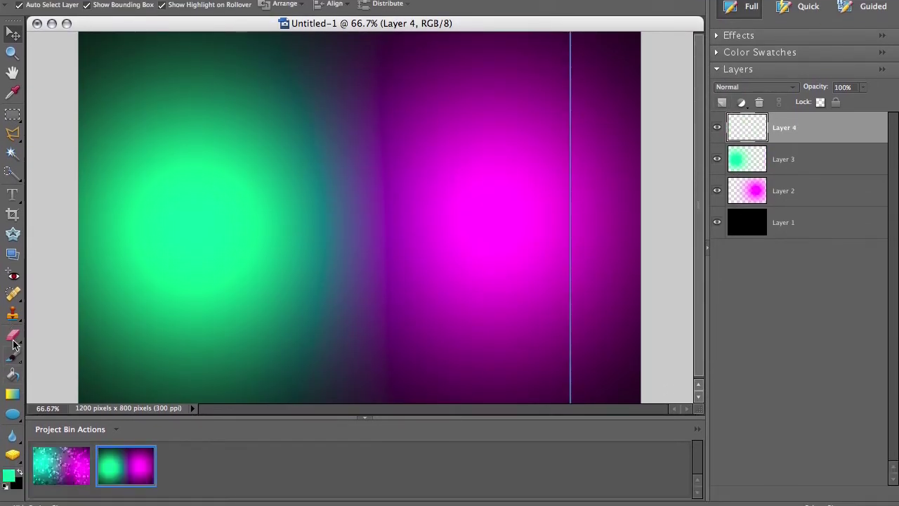
Step: Choose the Hard Round 19 px brush and make it slightly larger
click(13, 354)
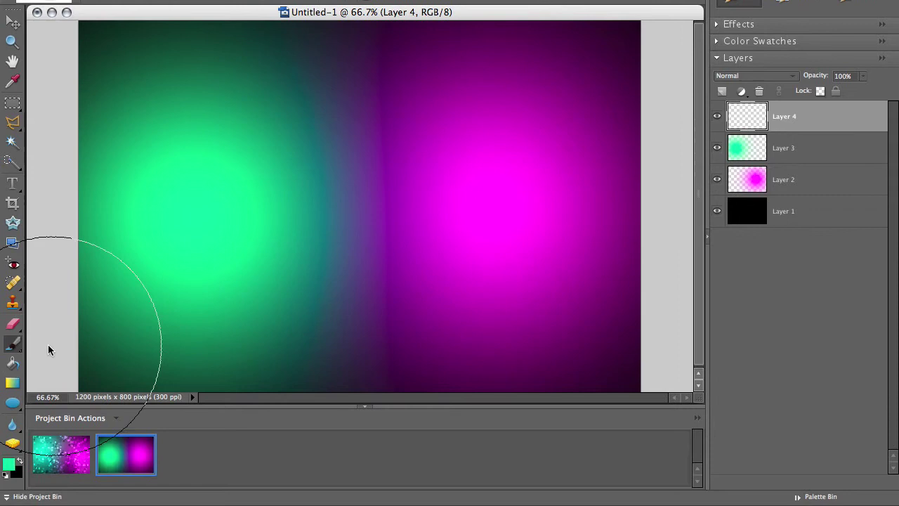
click(43, 6)
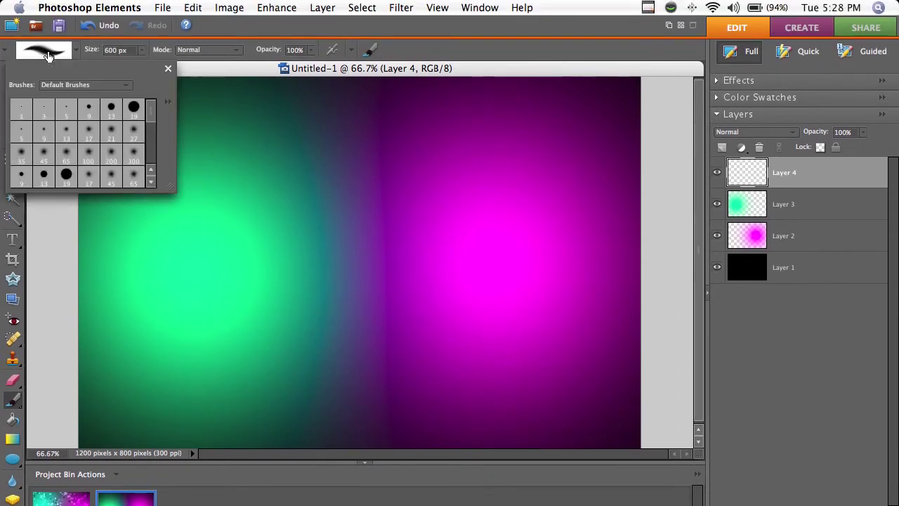
click(134, 110)
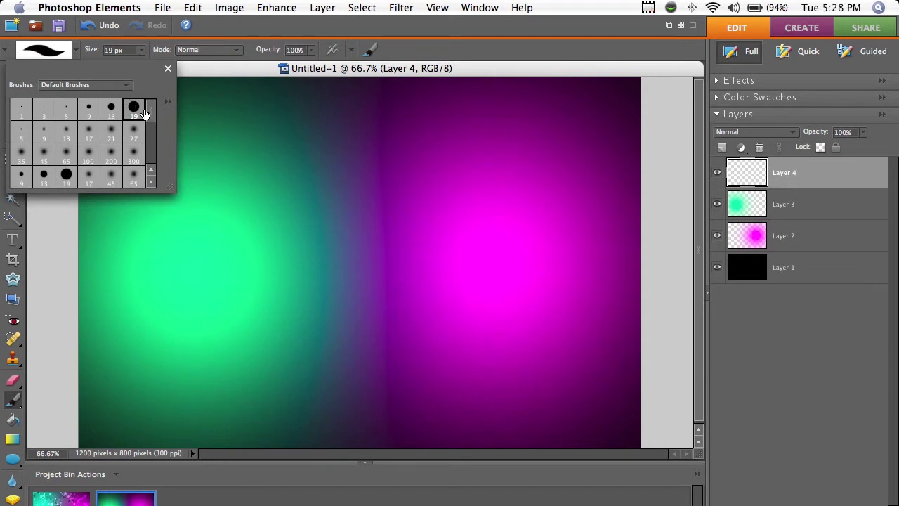
click(144, 110)
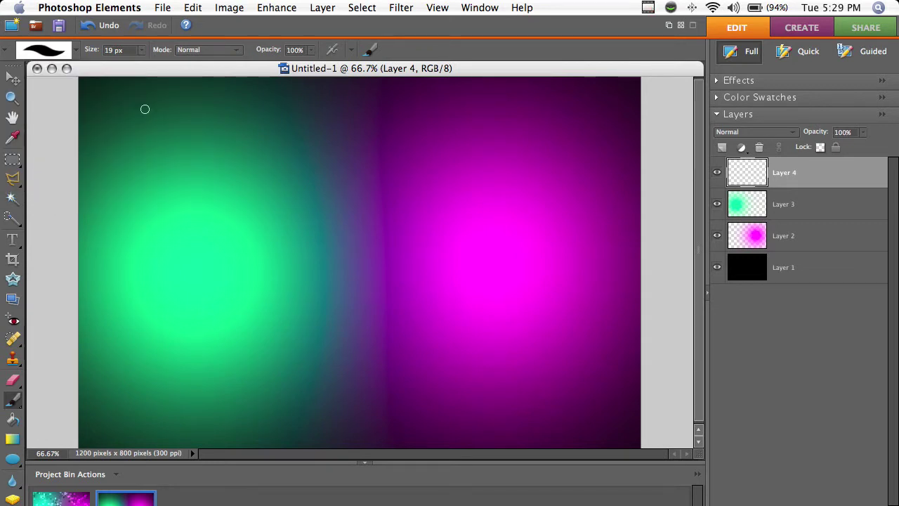
key(bracketright)
Step: Give the brush 79% hue jitter and 92% scatter, enlarge it, and reset default colours
click(371, 54)
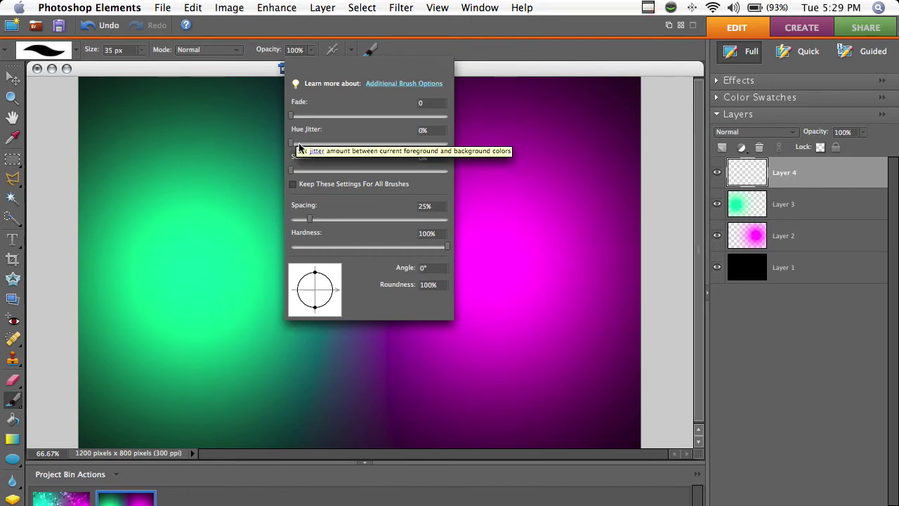
drag(299, 145, 415, 145)
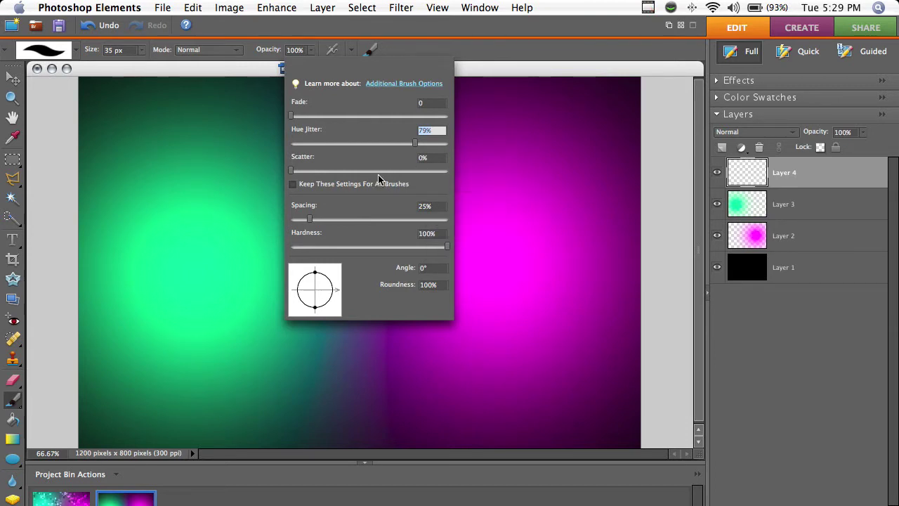
drag(381, 170, 407, 174)
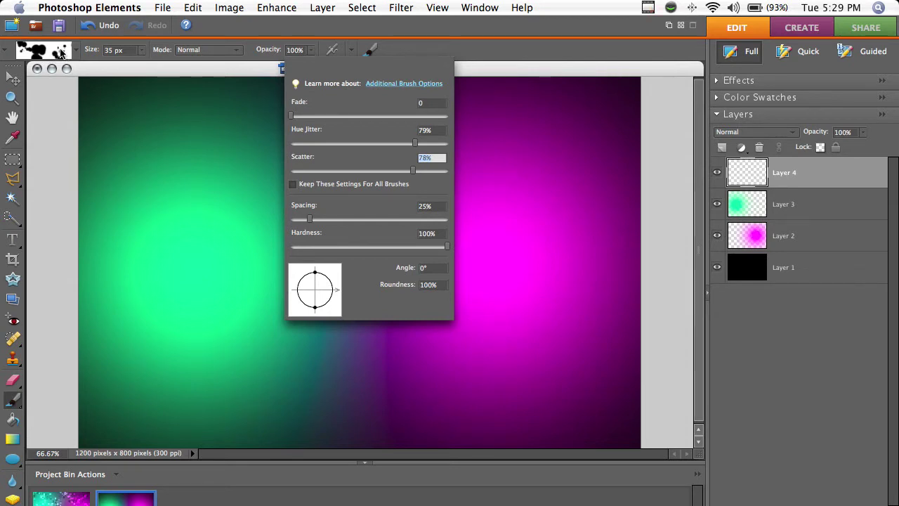
drag(413, 171, 432, 172)
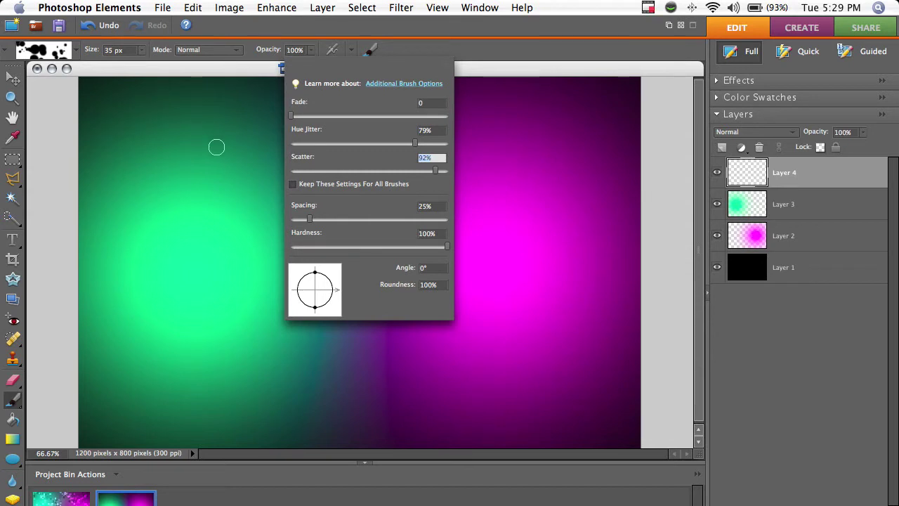
key(Return)
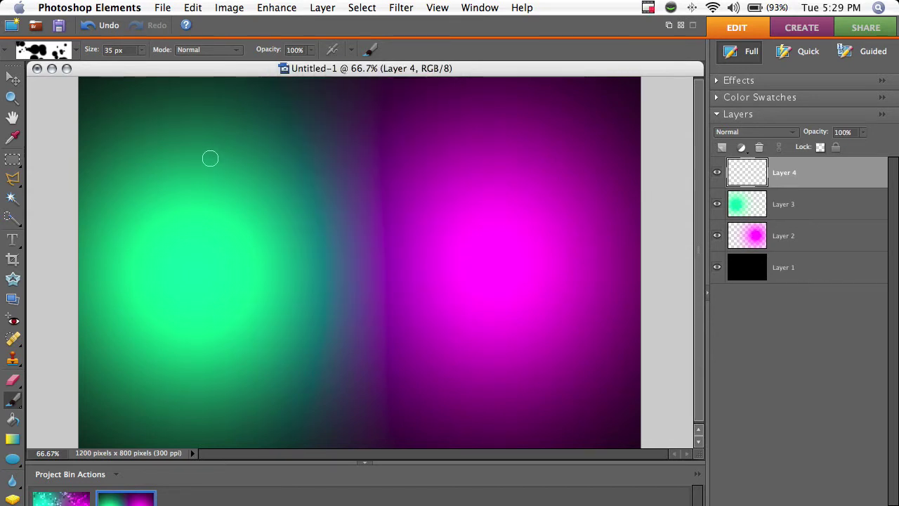
key(bracketright)
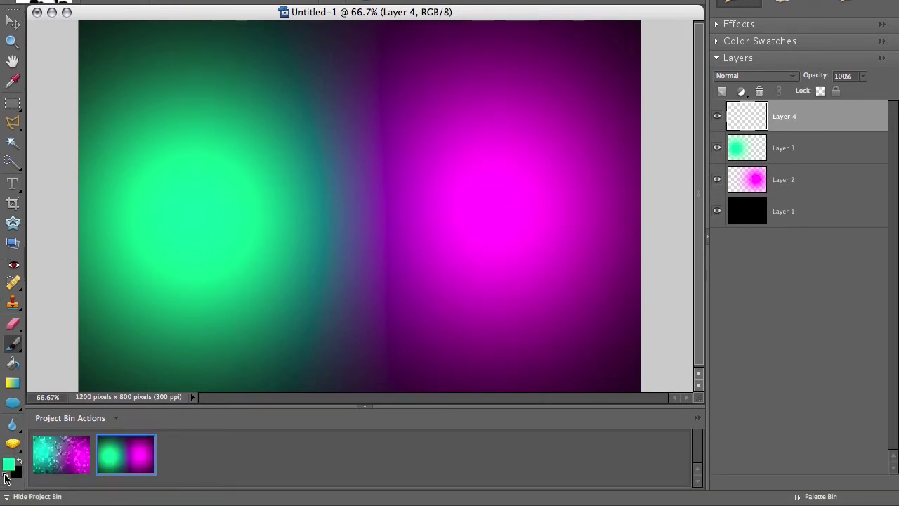
click(5, 473)
Step: Paint scattered white bokeh dots across the green and magenta glows on Layer 4
key(x)
click(177, 34)
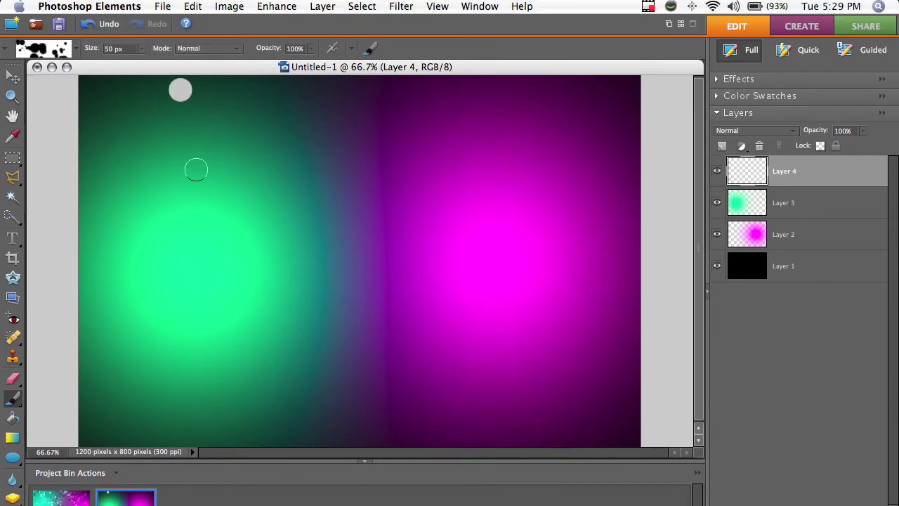
mouse_move(194, 114)
mouse_down()
mouse_move(315, 136)
mouse_move(517, 253)
mouse_up()
mouse_move(517, 309)
mouse_down()
mouse_move(412, 358)
mouse_move(134, 314)
mouse_move(145, 245)
mouse_move(193, 191)
mouse_move(134, 117)
mouse_move(142, 121)
mouse_up()
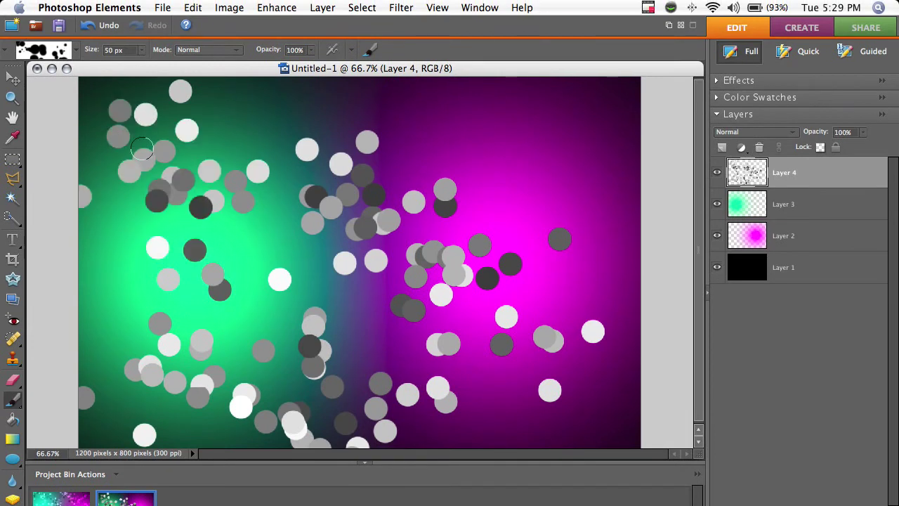
mouse_move(591, 127)
mouse_down()
mouse_move(438, 96)
mouse_move(572, 125)
mouse_move(626, 285)
mouse_move(628, 323)
mouse_up()
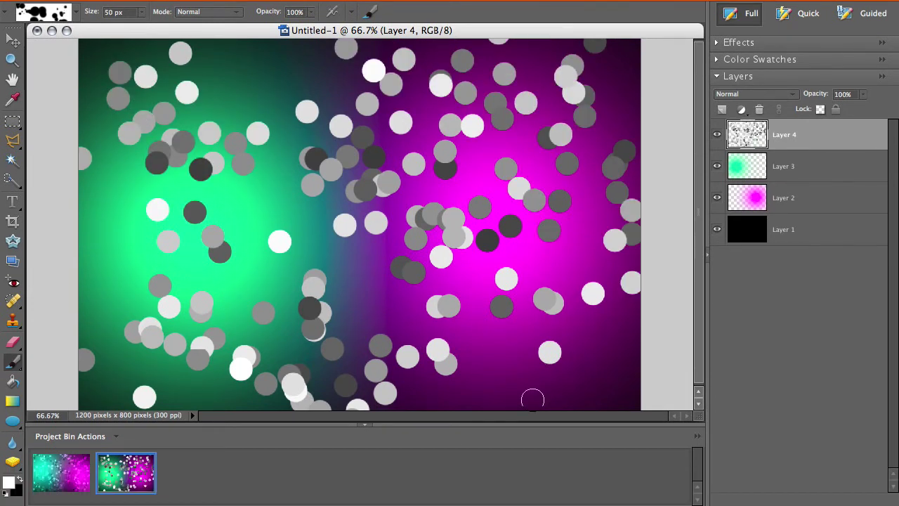
drag(532, 399, 524, 288)
drag(277, 44, 240, 47)
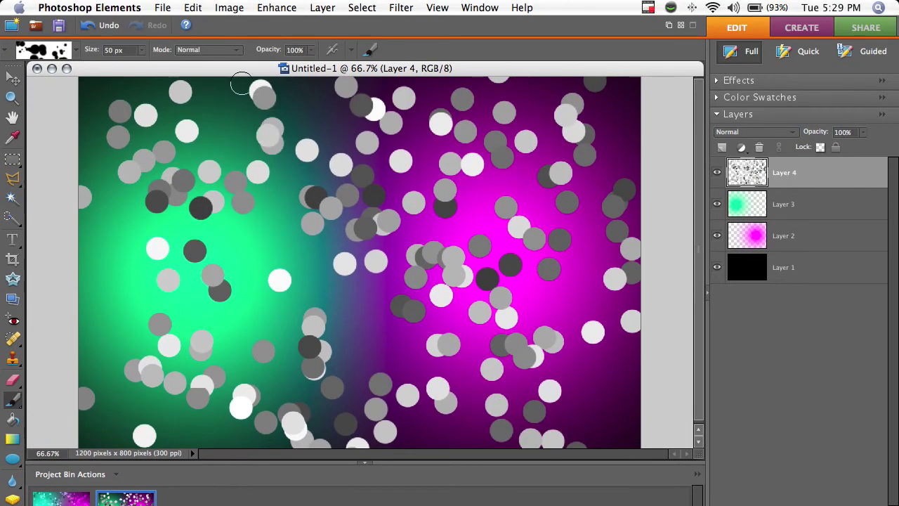
drag(129, 285, 105, 302)
drag(297, 240, 344, 257)
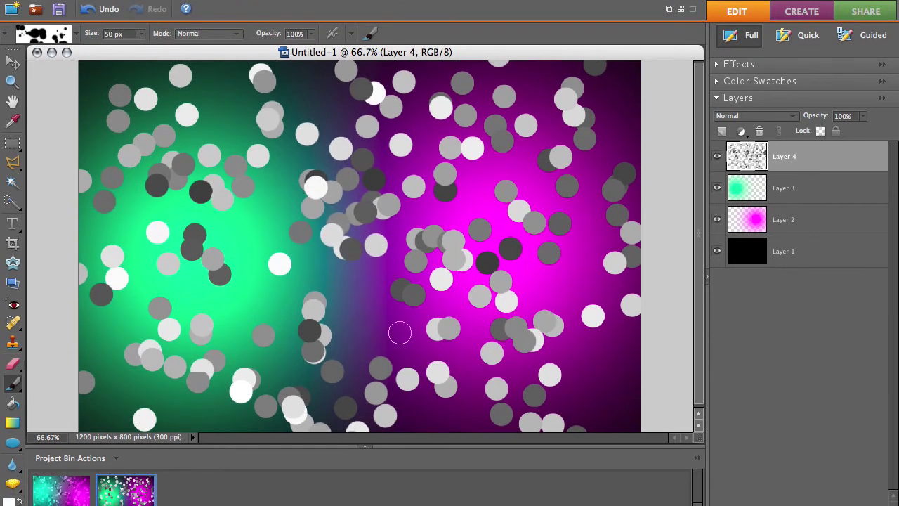
mouse_move(400, 333)
mouse_down()
mouse_move(528, 287)
mouse_move(640, 373)
mouse_up()
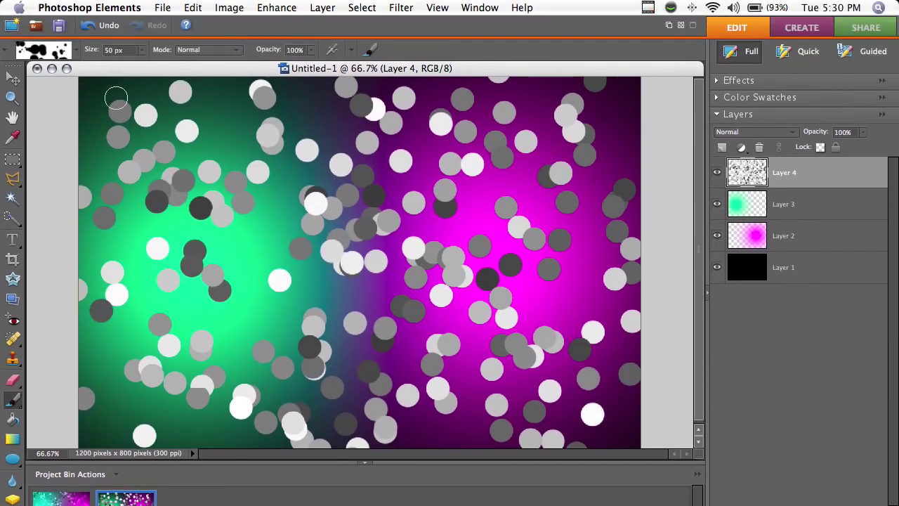
drag(116, 97, 83, 71)
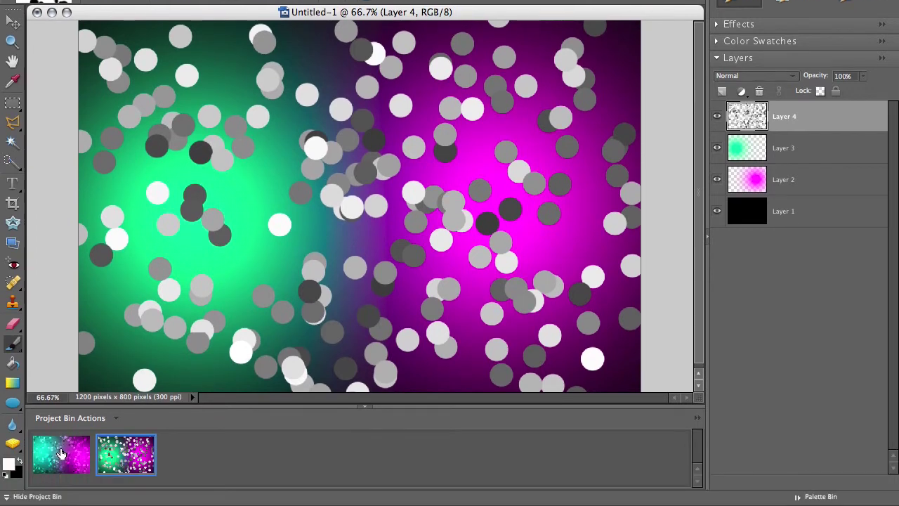
Step: Check the dots layer's blend mode in the finished Dots Stripes Wallpaper, then return to Untitled-1
click(61, 453)
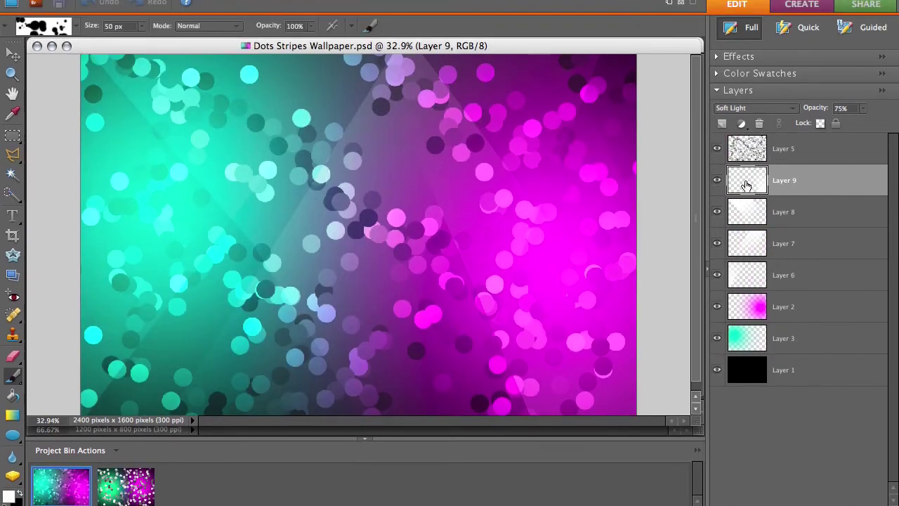
click(746, 116)
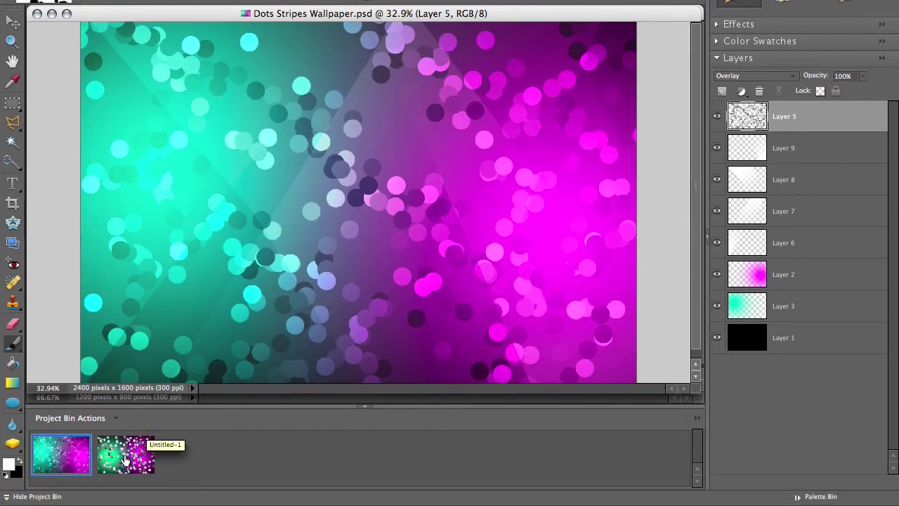
click(125, 500)
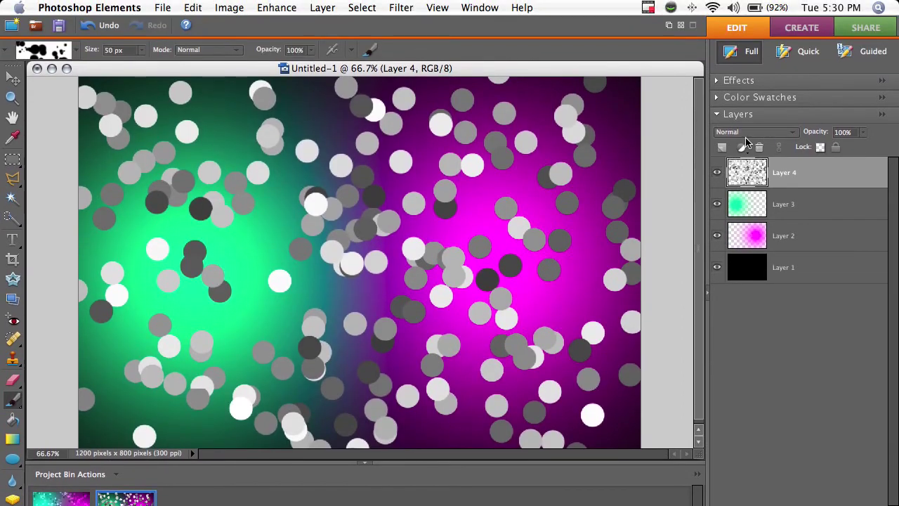
Step: Set Layer 4 to Overlay, briefly trying Linear Dodge (Add) before reverting to Overlay
click(746, 79)
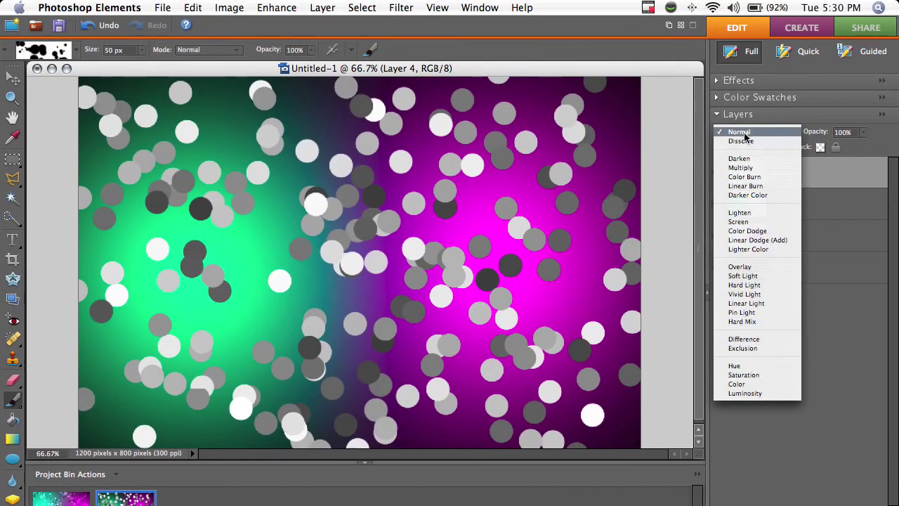
click(740, 266)
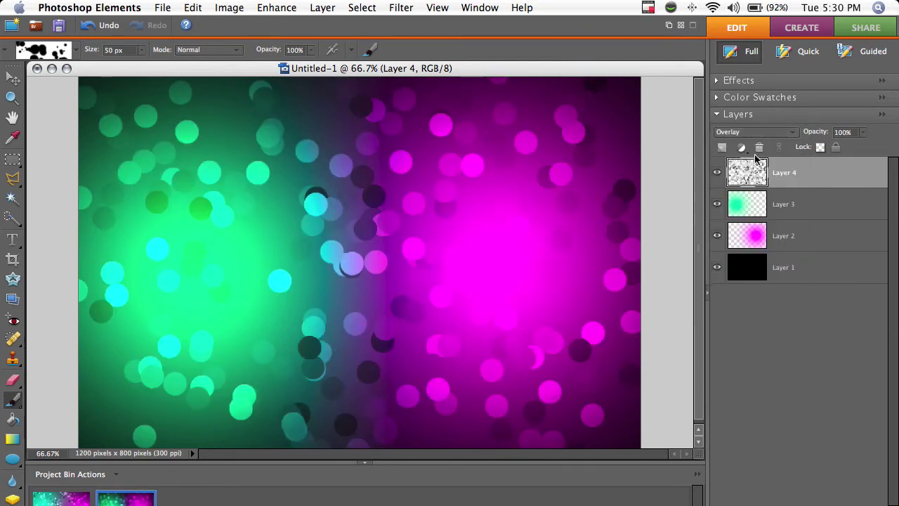
click(741, 133)
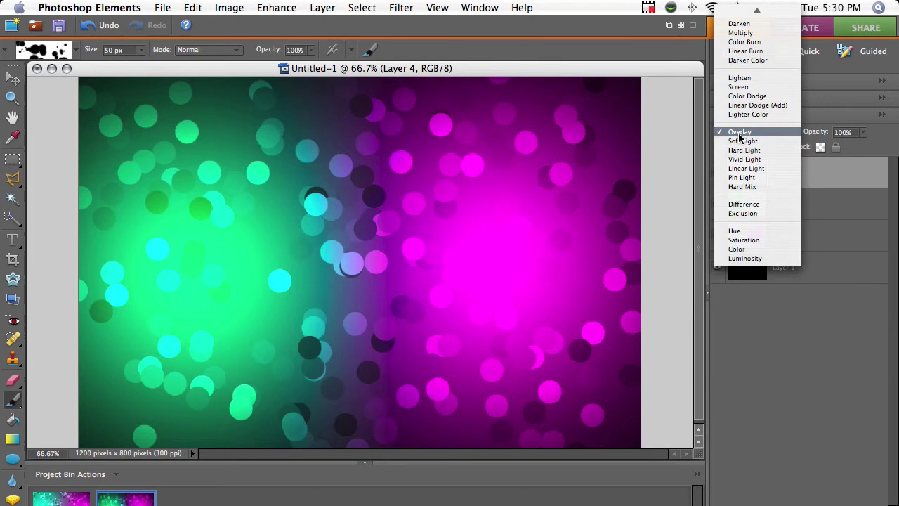
click(758, 105)
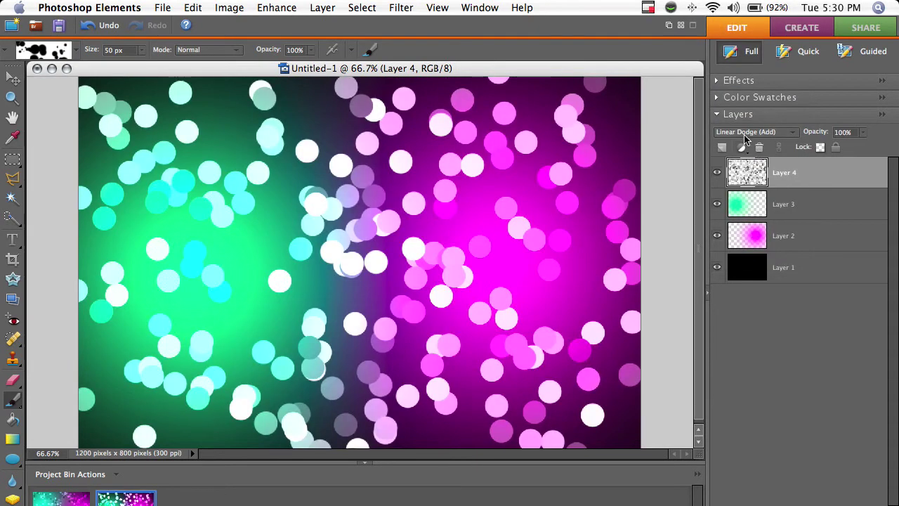
click(746, 135)
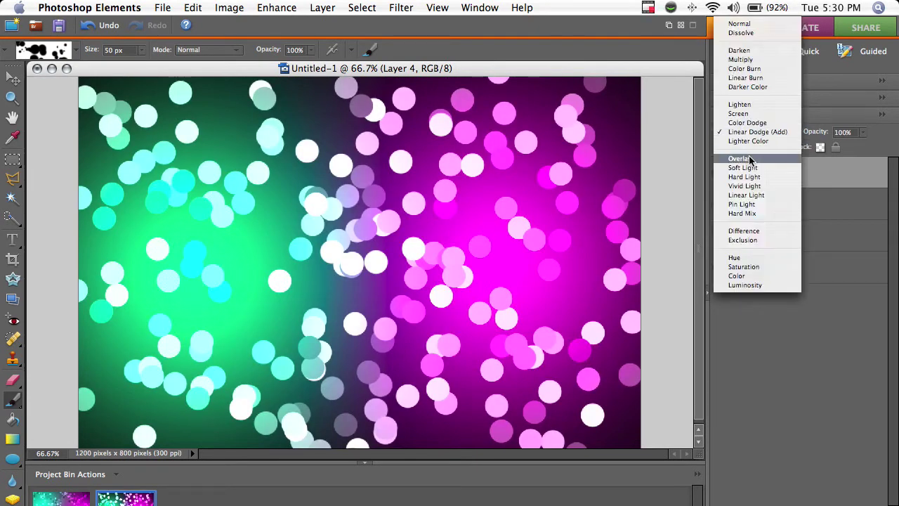
click(763, 158)
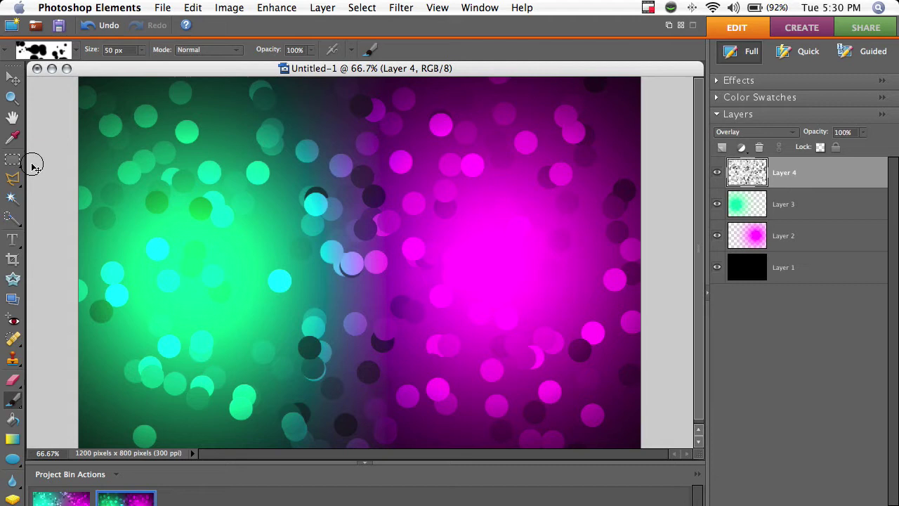
Step: Add a new empty Layer 5 above the dots and choose the Polygonal Lasso tool
key(super+minus)
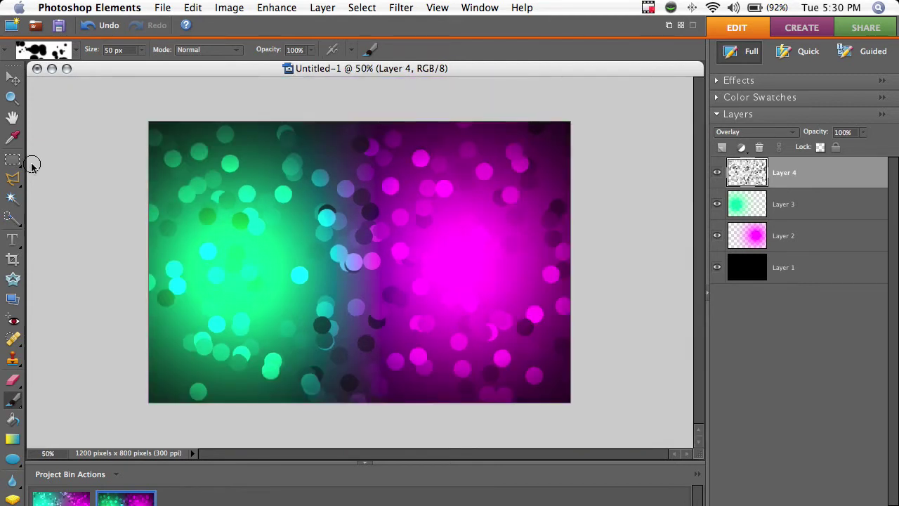
click(721, 147)
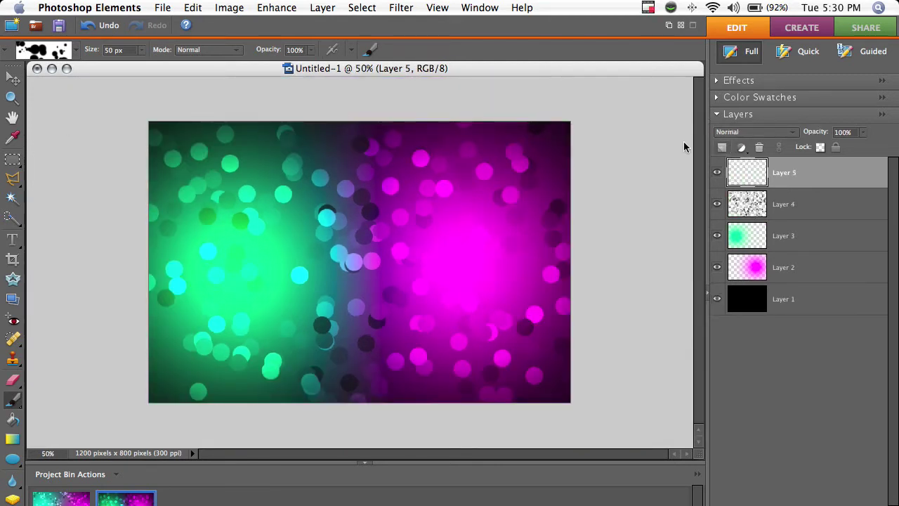
click(19, 181)
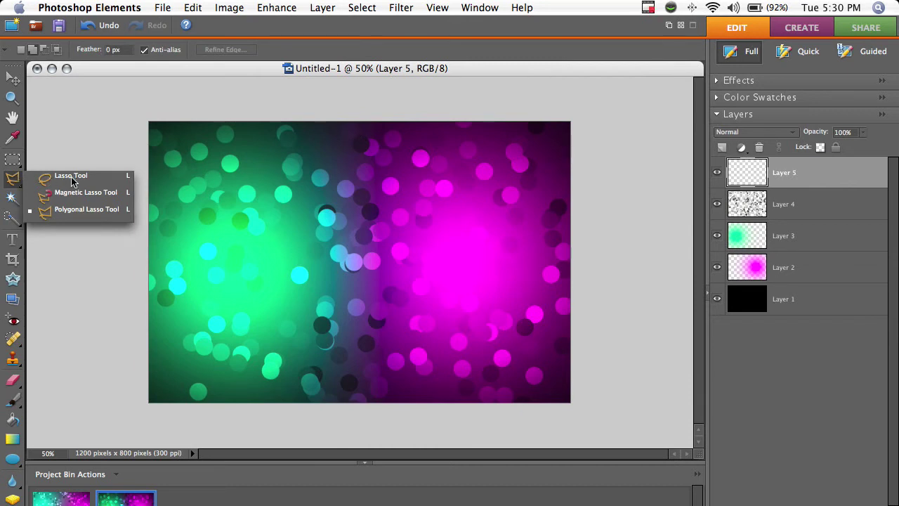
click(55, 211)
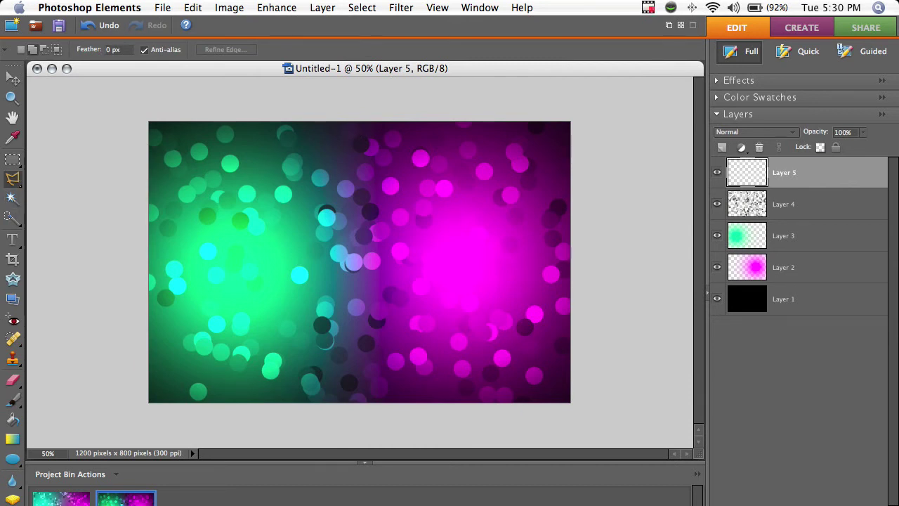
Step: Outline a slanted band down the left side, extending past the canvas top and bottom
click(130, 97)
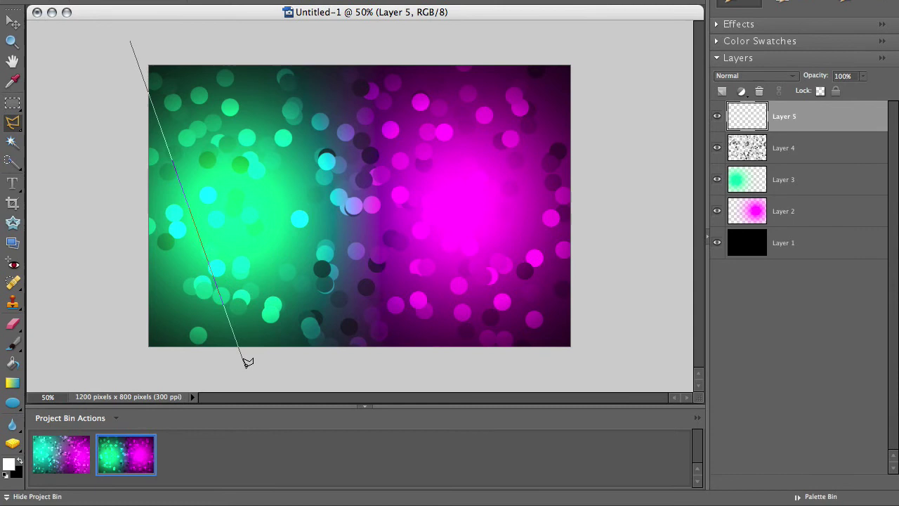
click(245, 368)
click(361, 367)
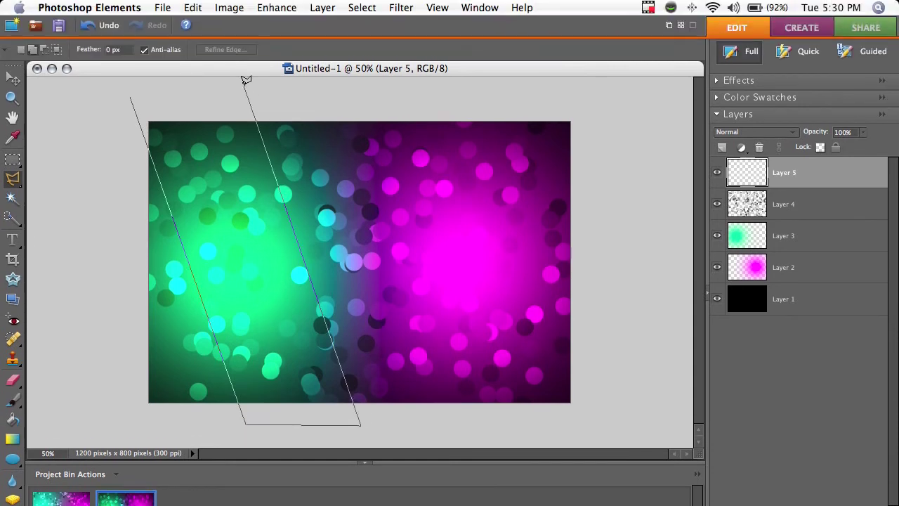
click(245, 30)
double_click(90, 90)
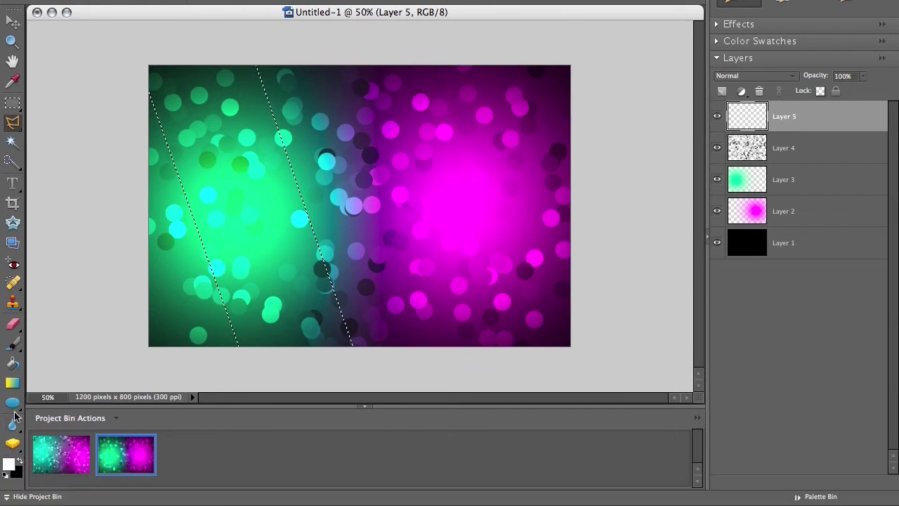
click(13, 382)
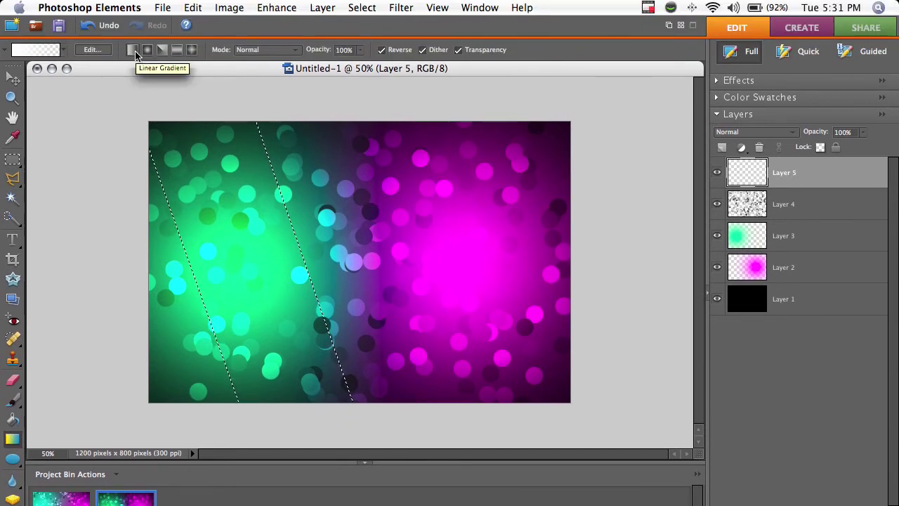
Step: Edit the gradient so its left stop is pure white, making a white-to-transparent gradient
click(45, 54)
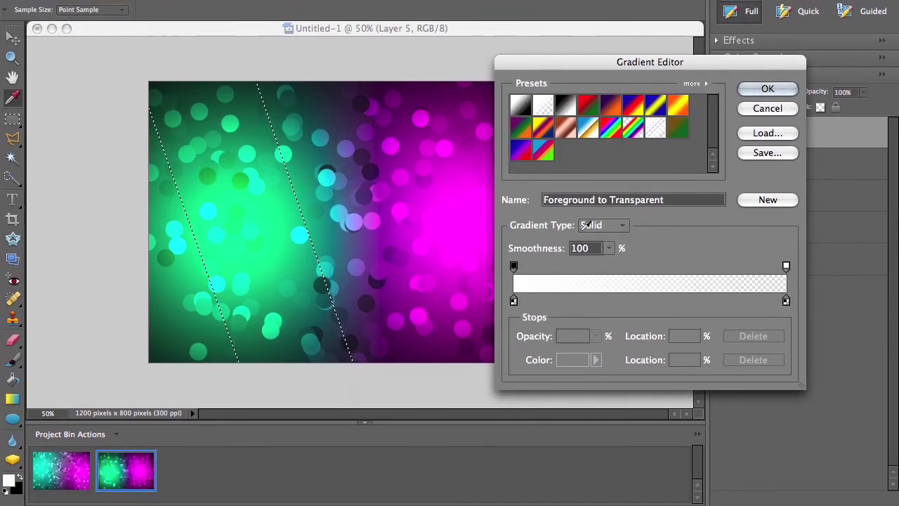
click(514, 341)
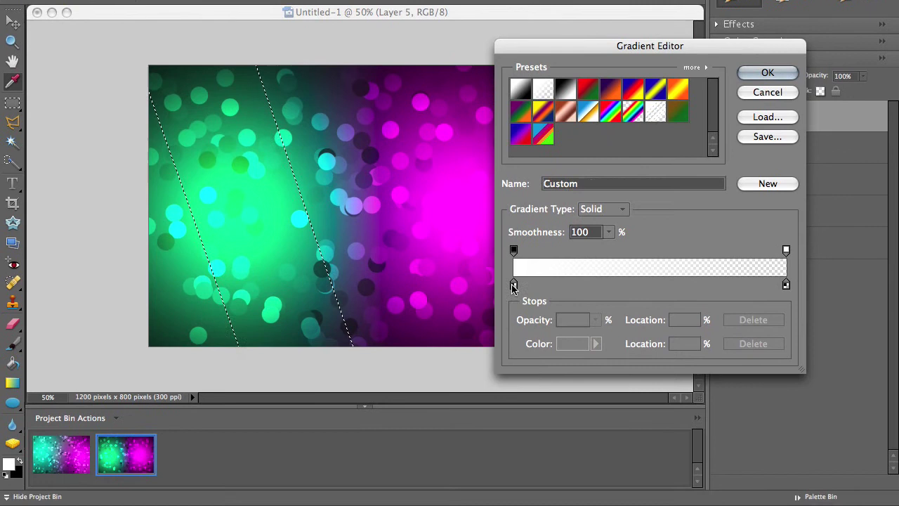
click(513, 284)
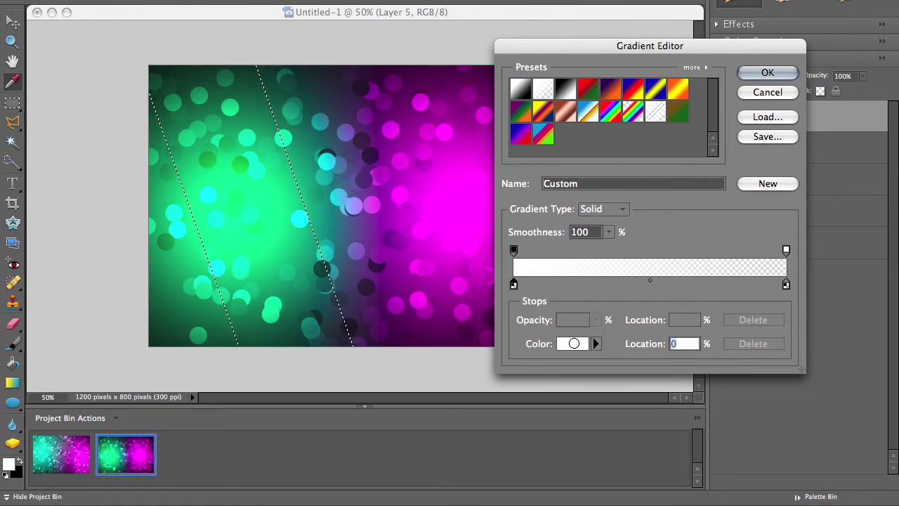
click(573, 342)
click(356, 266)
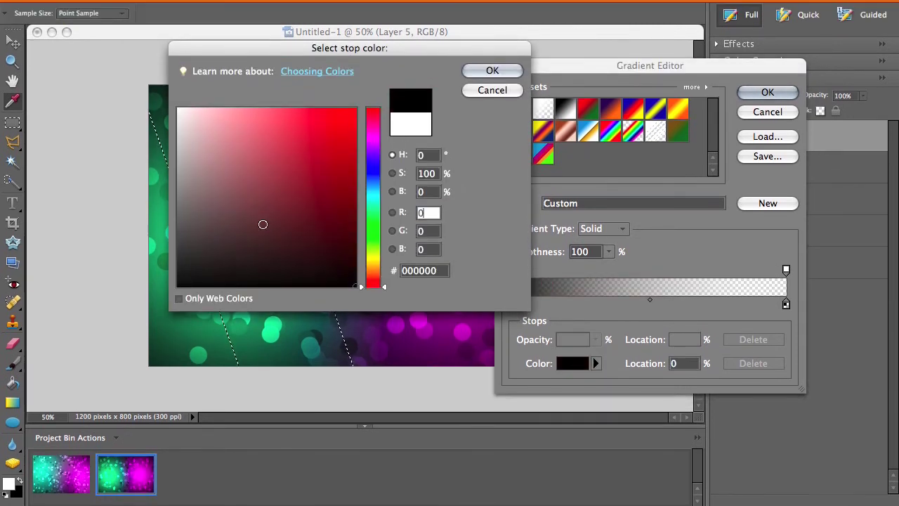
text(245)
drag(214, 173, 175, 144)
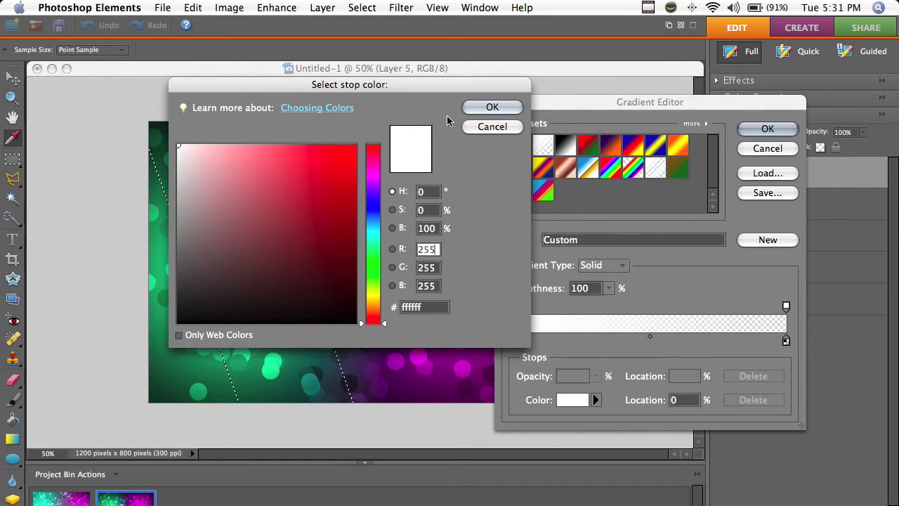
click(492, 106)
click(768, 128)
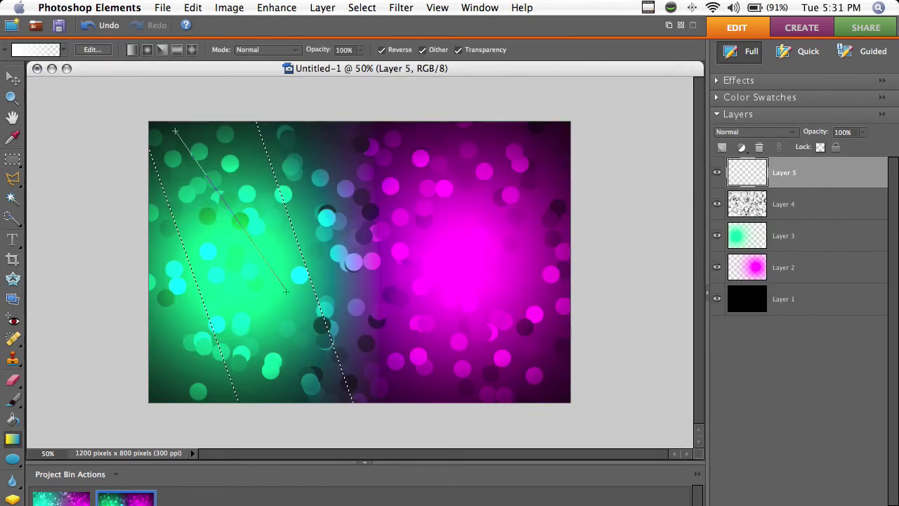
Step: Fill the band with white fading from the top, deselect, and blend Layer 5 in Soft Light
drag(286, 290, 287, 292)
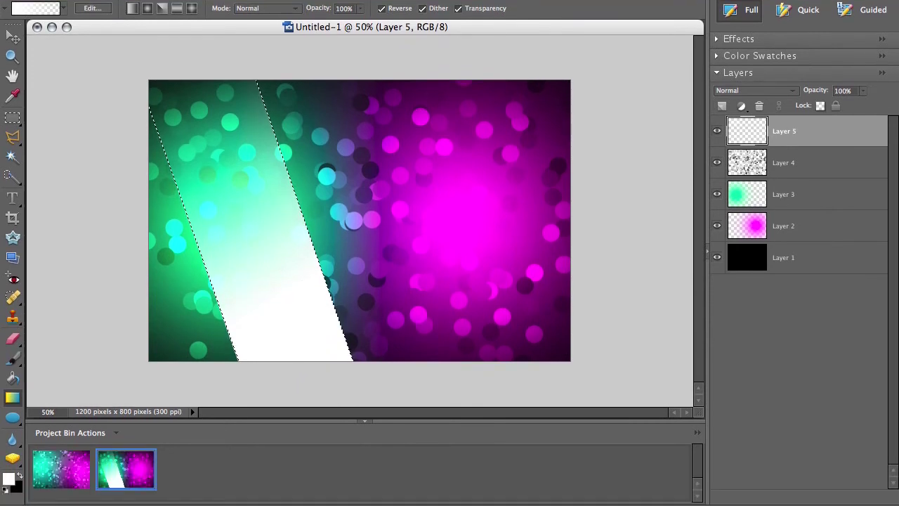
key(ctrl+z)
drag(209, 148, 285, 381)
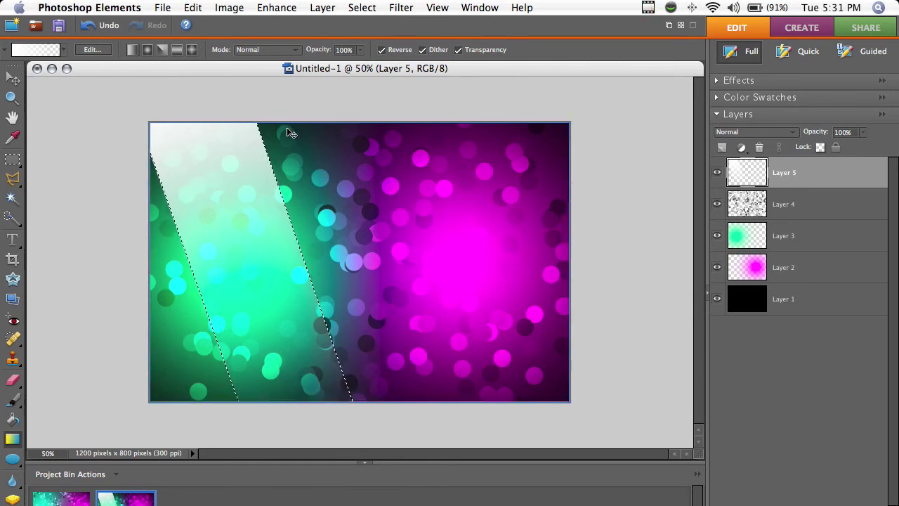
key(super+d)
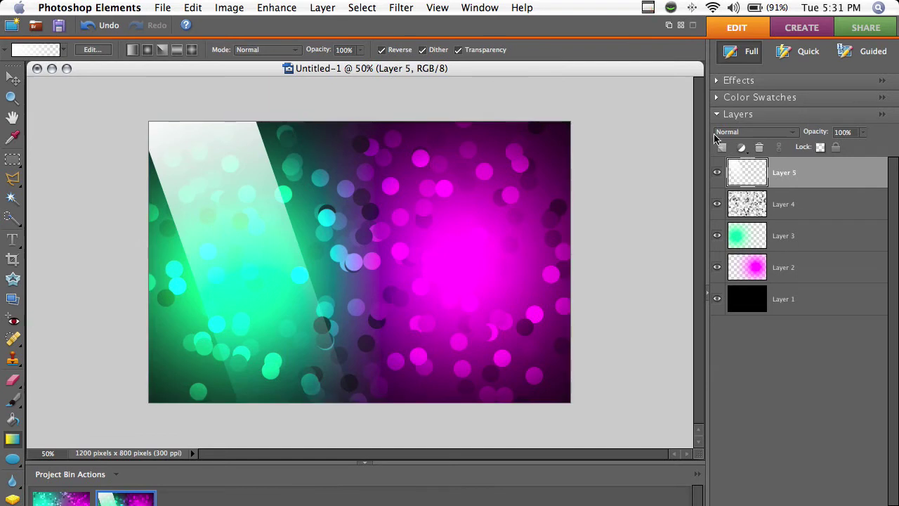
click(750, 131)
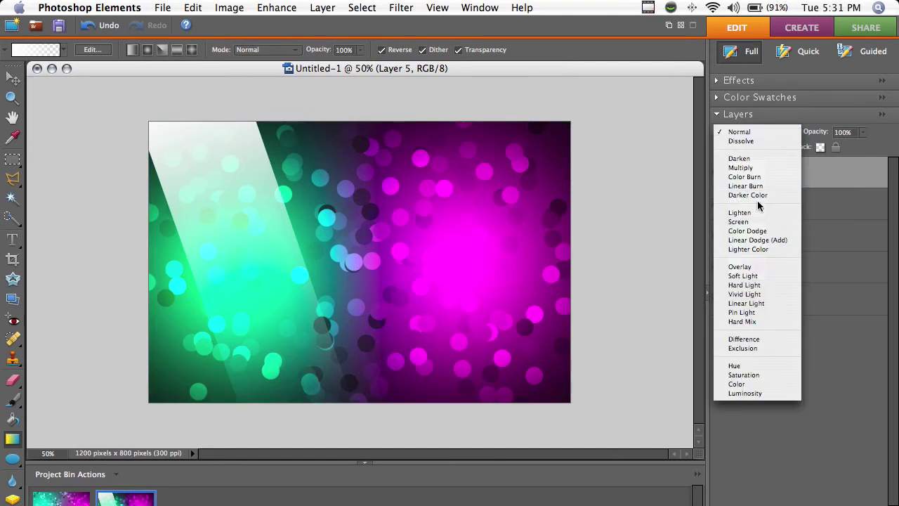
click(743, 276)
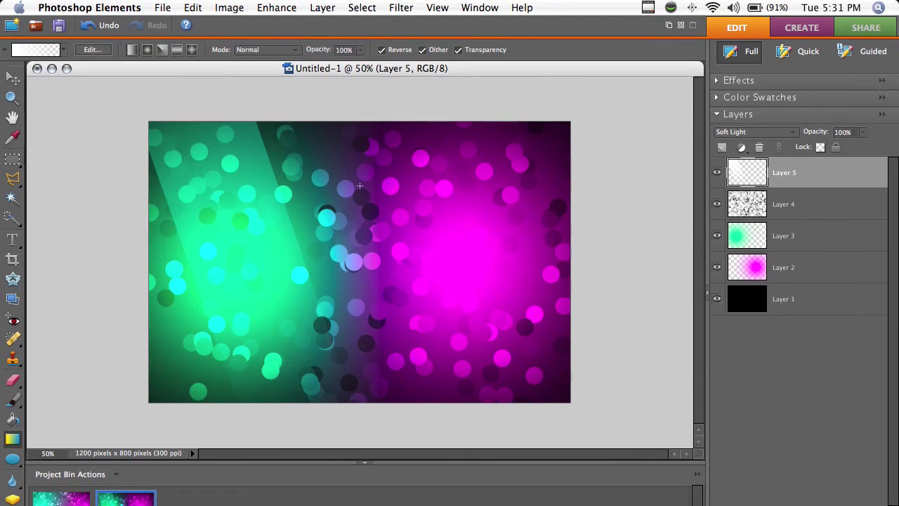
Step: Add a new empty layer, try a full white gradient fill on it, then undo it
click(722, 147)
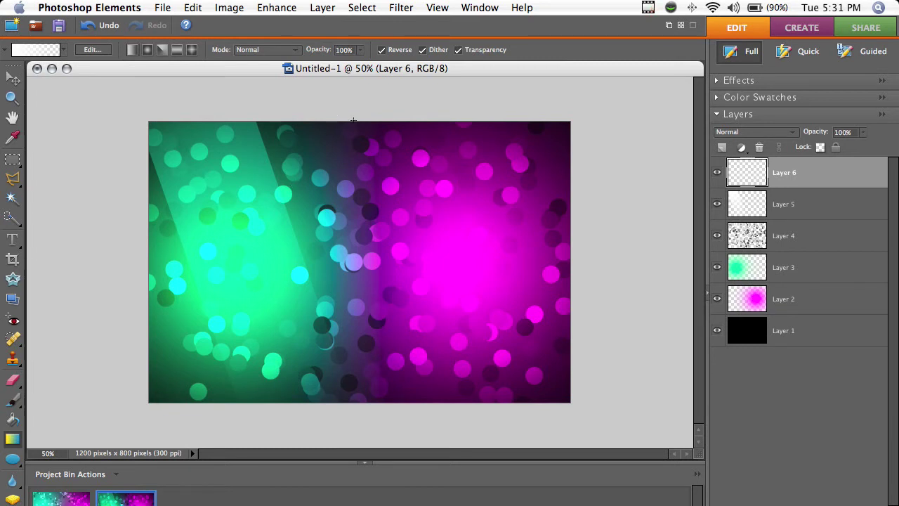
drag(340, 139, 238, 427)
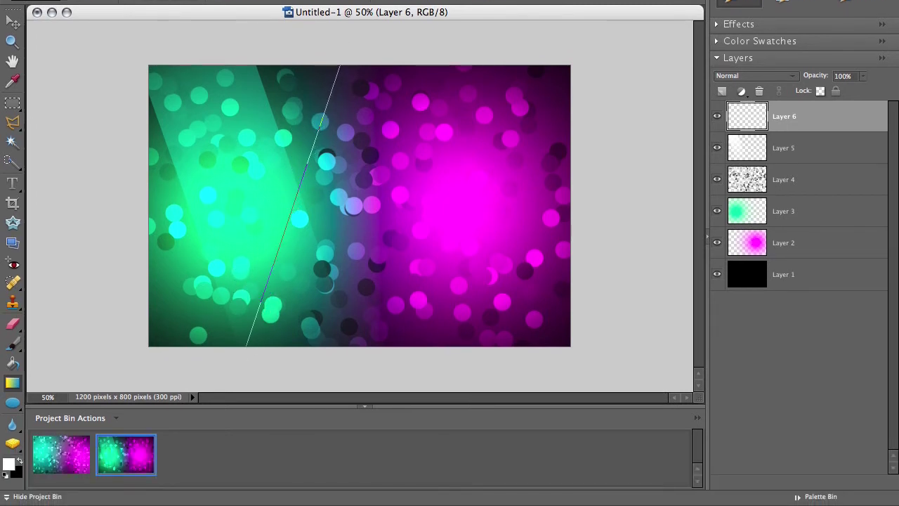
drag(246, 346, 235, 379)
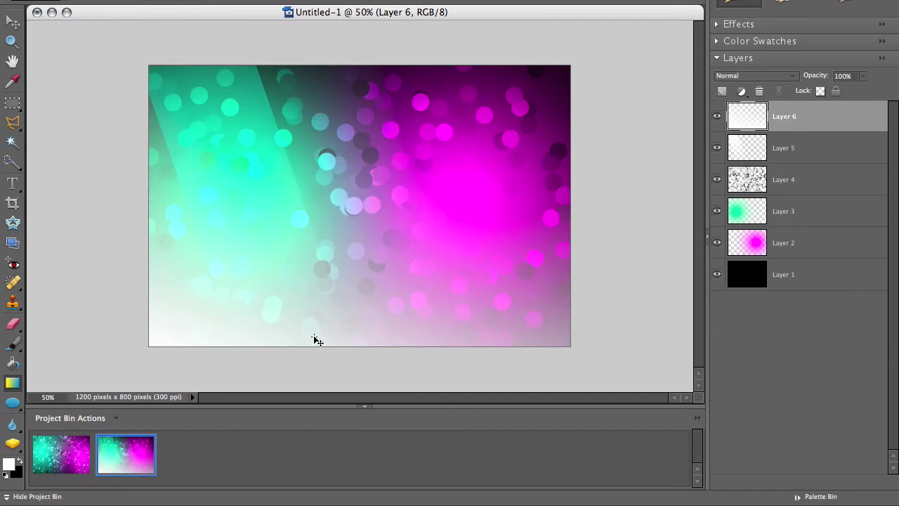
key(ctrl+z)
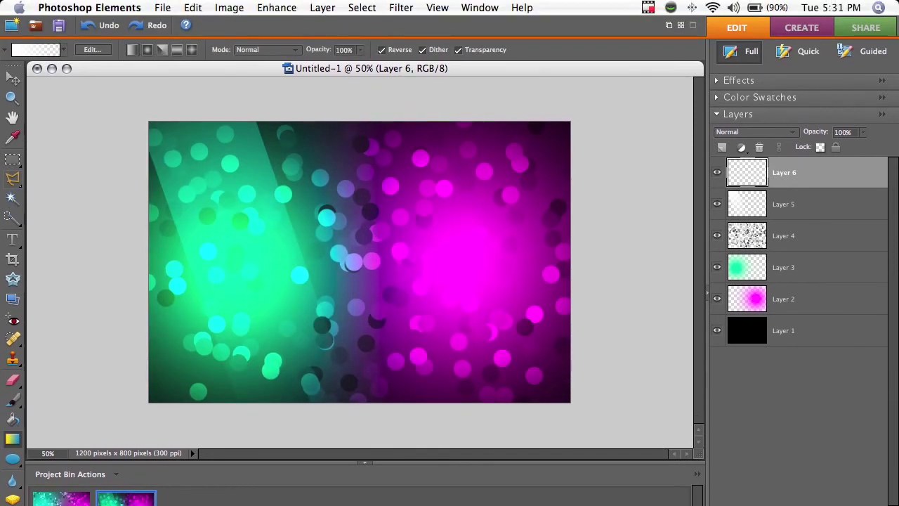
Step: Select a slanted band through the middle of the canvas with the Polygonal Lasso
key(l)
click(326, 112)
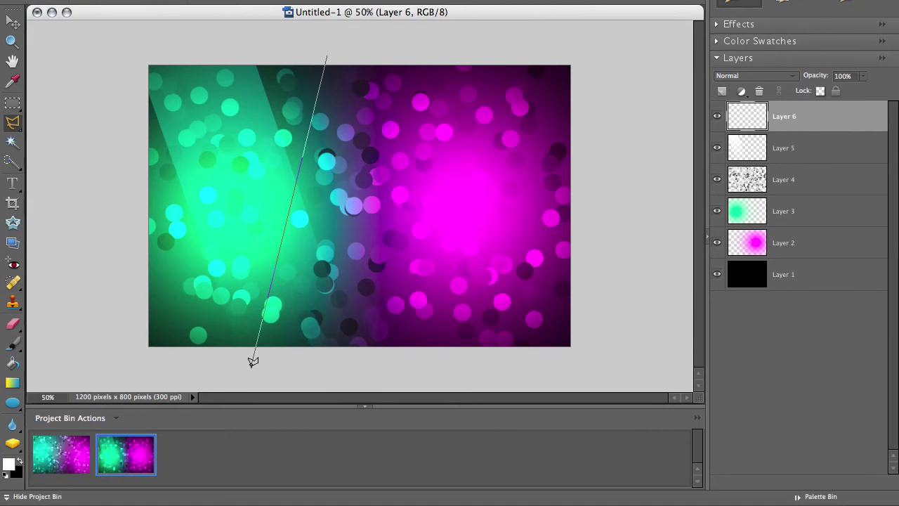
click(252, 422)
click(362, 365)
click(417, 45)
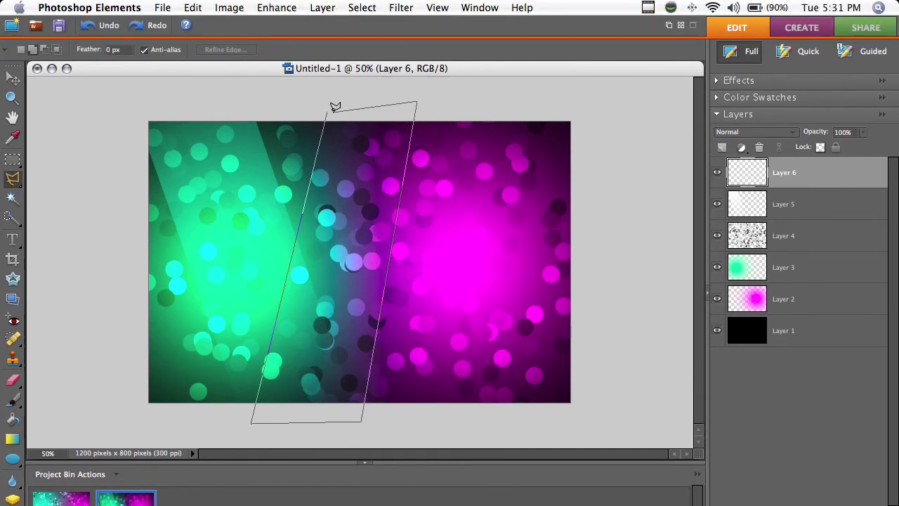
click(335, 107)
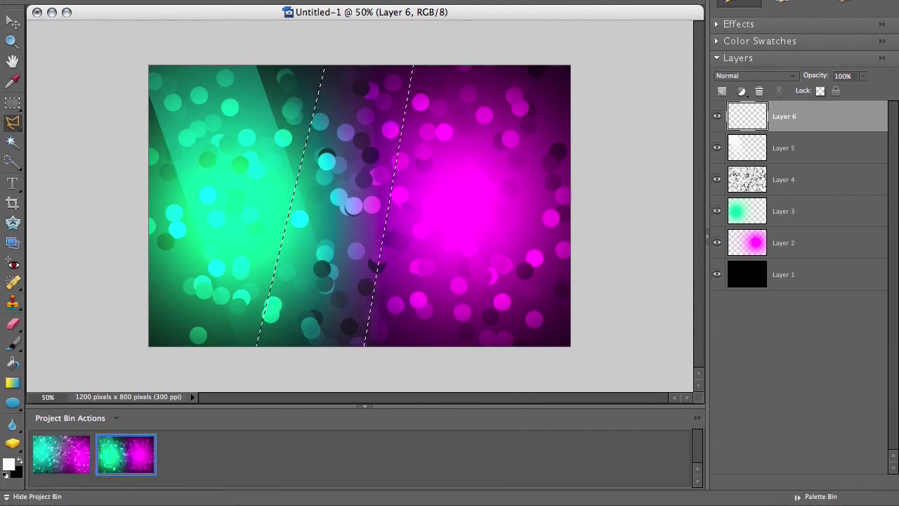
Step: Fill the band with a white-to-transparent gradient and blend the layer in Soft Light
key(g)
drag(363, 92, 331, 366)
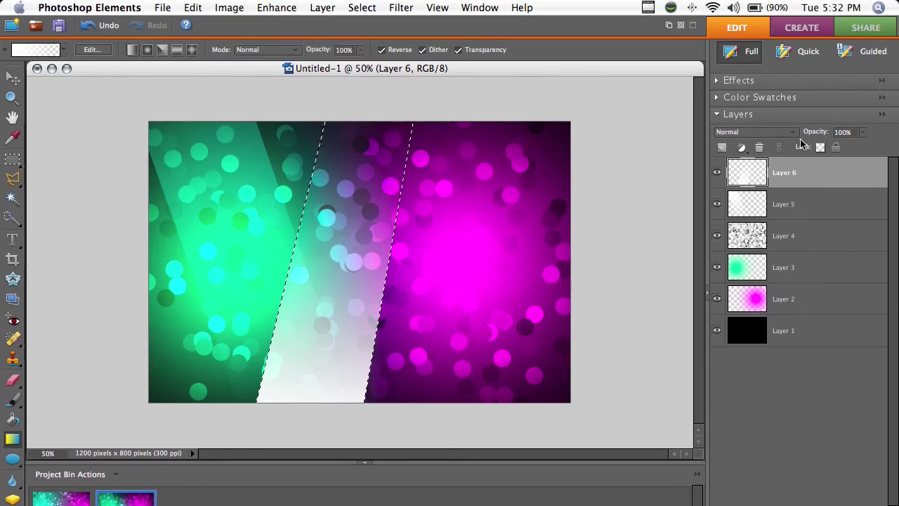
click(761, 73)
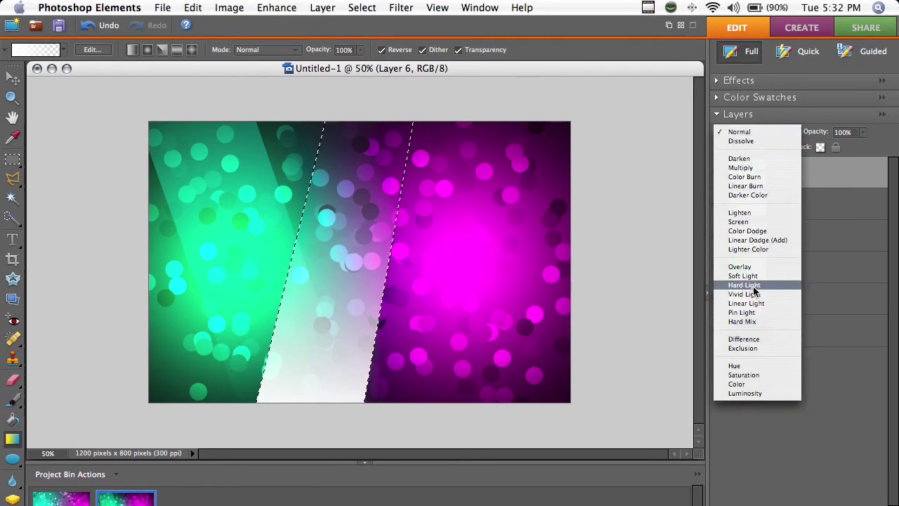
key(Escape)
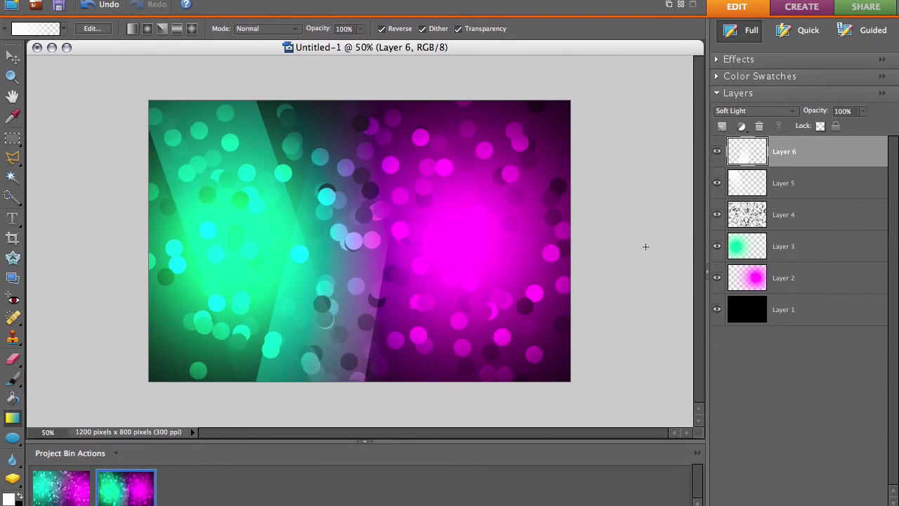
Step: Add a new layer and lasso an angled band from the upper left
key(super+alt+shift+n)
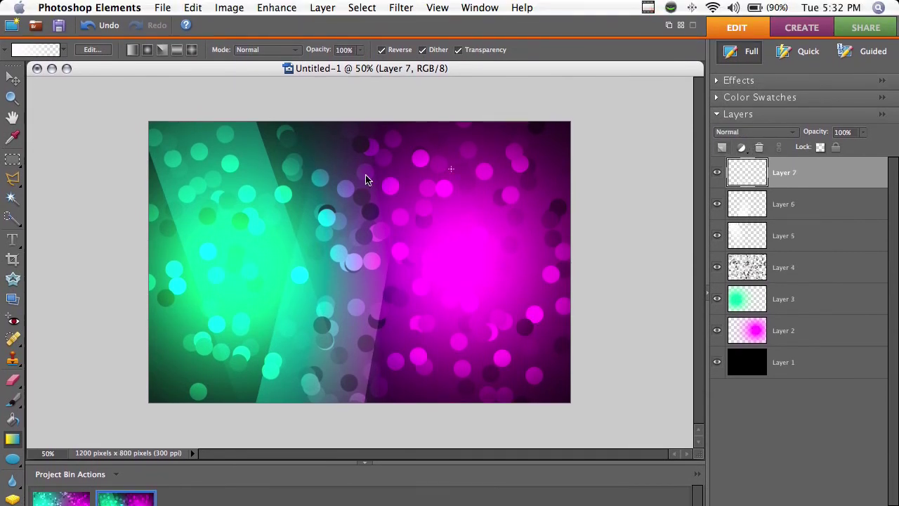
key(l)
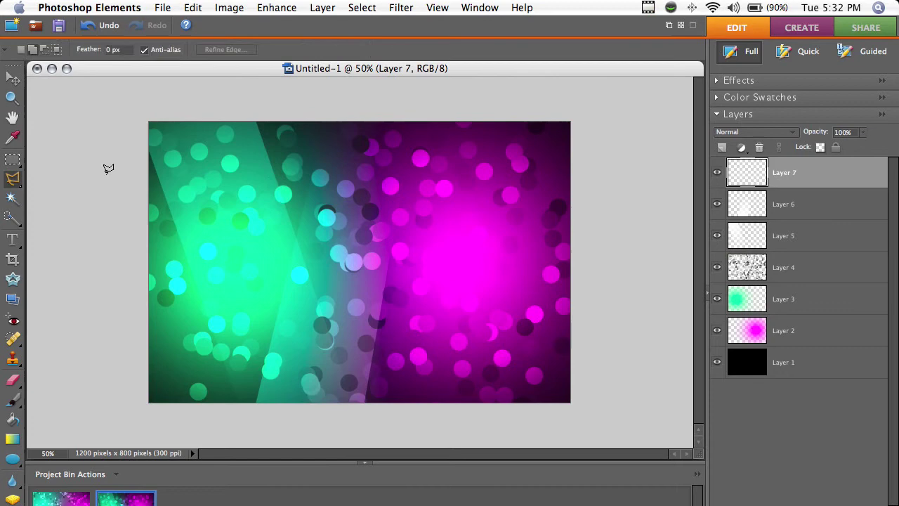
click(181, 103)
click(637, 196)
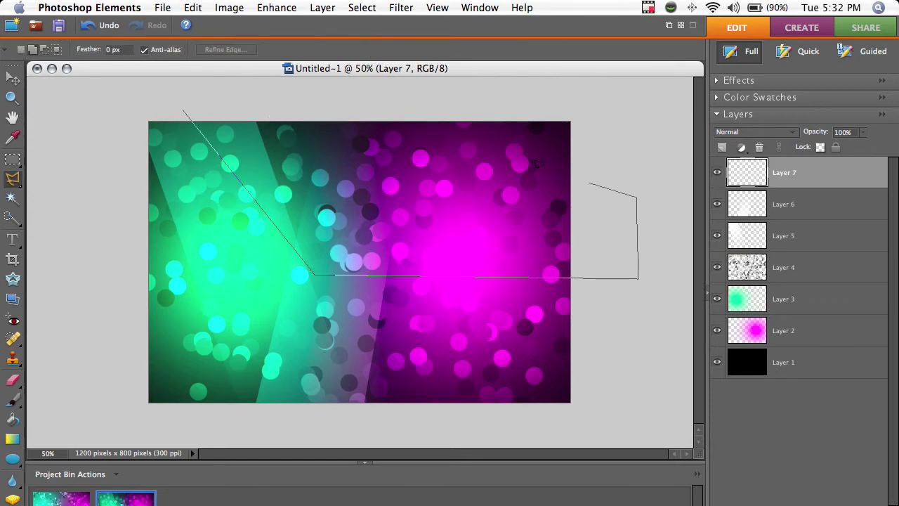
click(637, 275)
key(Escape)
click(287, 96)
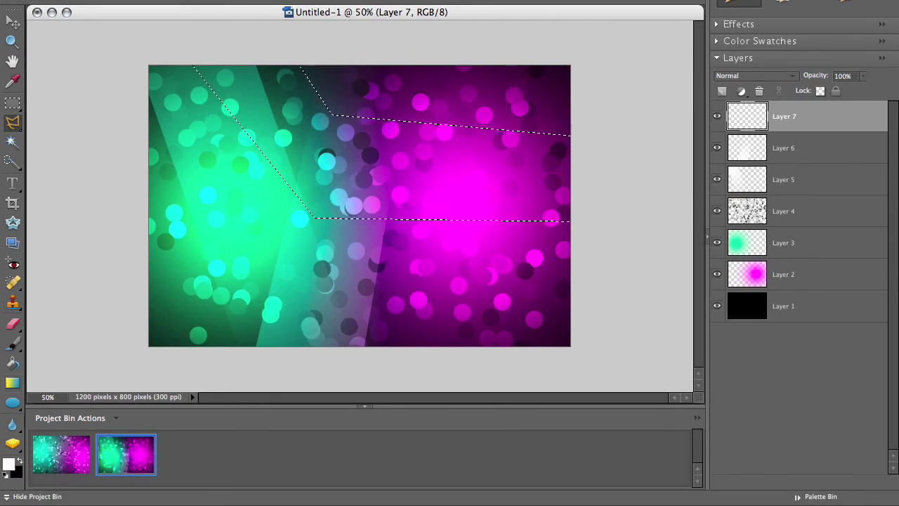
Step: Fill the angled band with a white fade, deselect, and set its blending to Soft Light
key(g)
drag(315, 206, 443, 299)
key(ctrl+d)
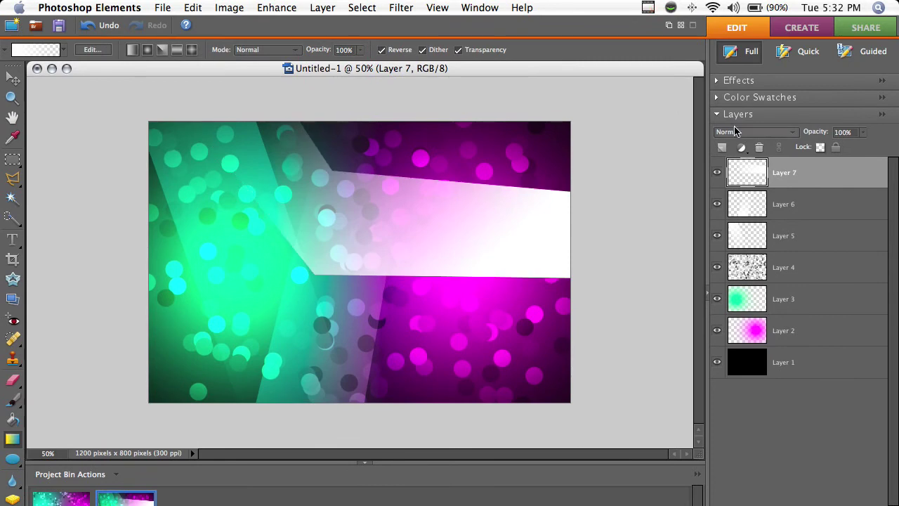
click(754, 107)
click(757, 262)
click(748, 132)
click(750, 145)
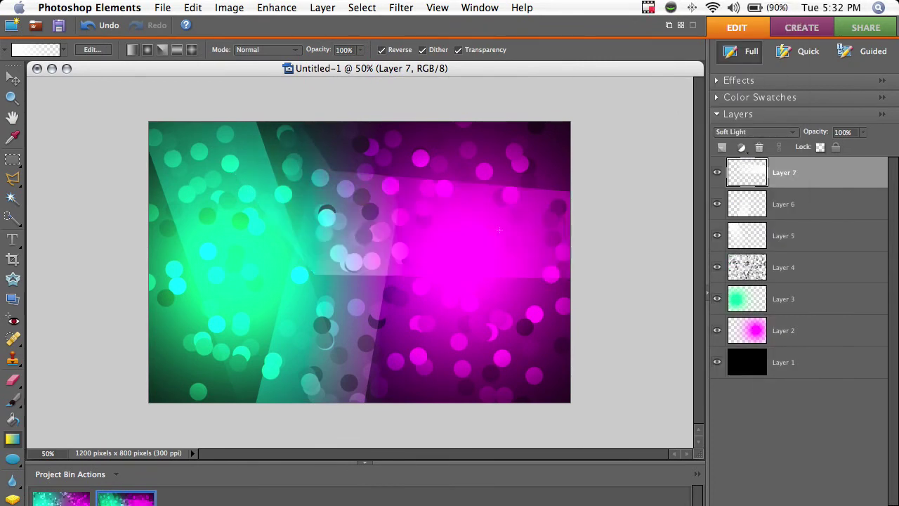
Step: Add another new layer and lasso a slanted band on the right side
click(722, 147)
key(l)
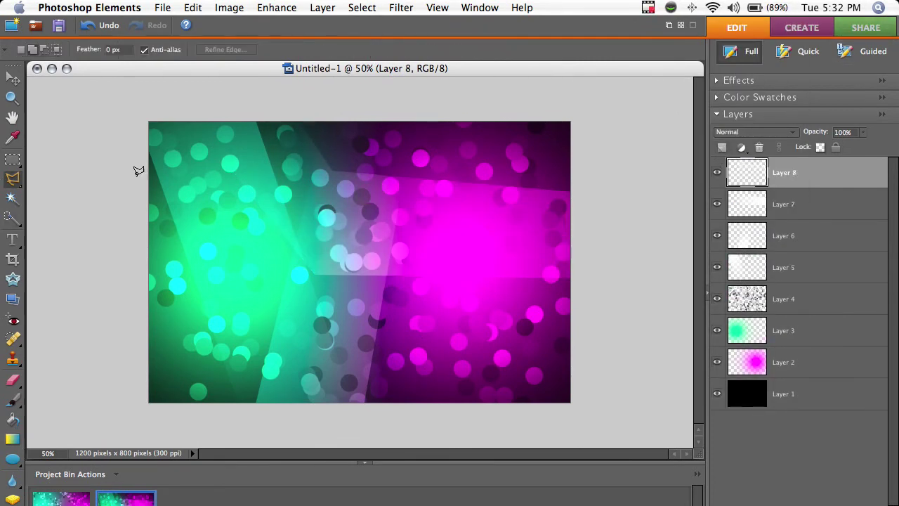
click(458, 112)
click(333, 432)
click(450, 432)
click(596, 124)
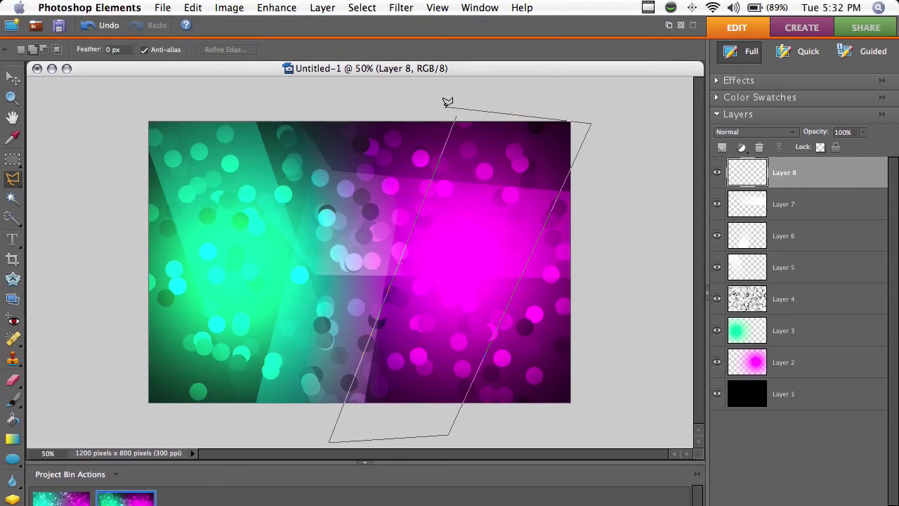
click(456, 111)
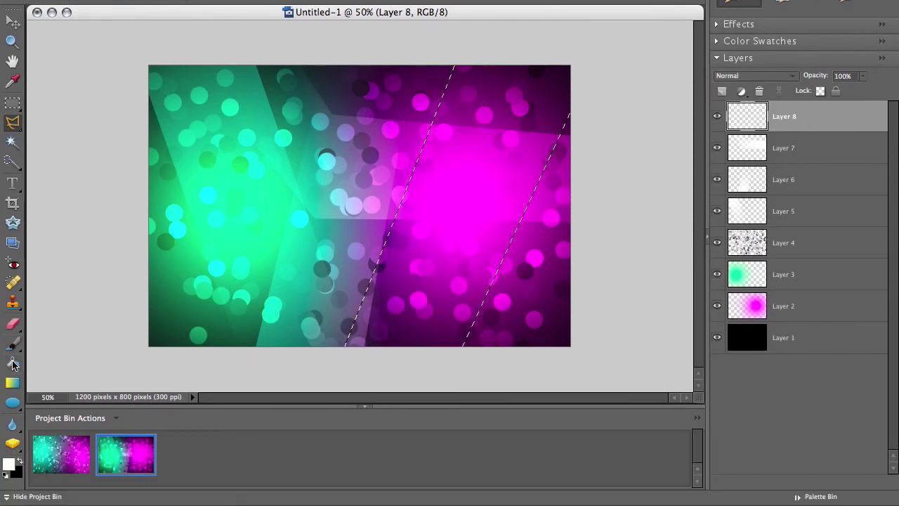
Step: Fill the right band with a top-white fade in Soft Light, then switch to Dots Stripes Wallpaper.psd
key(g)
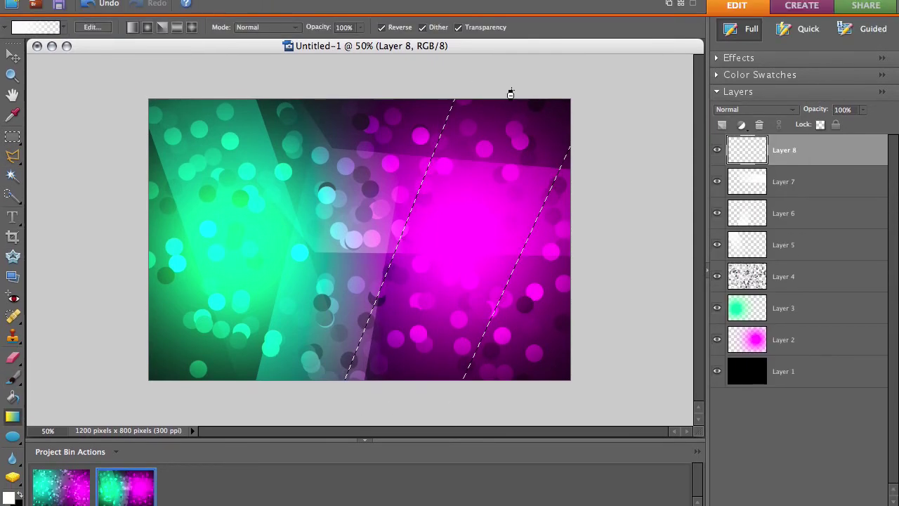
drag(485, 151, 418, 330)
drag(429, 242, 499, 79)
key(ctrl+d)
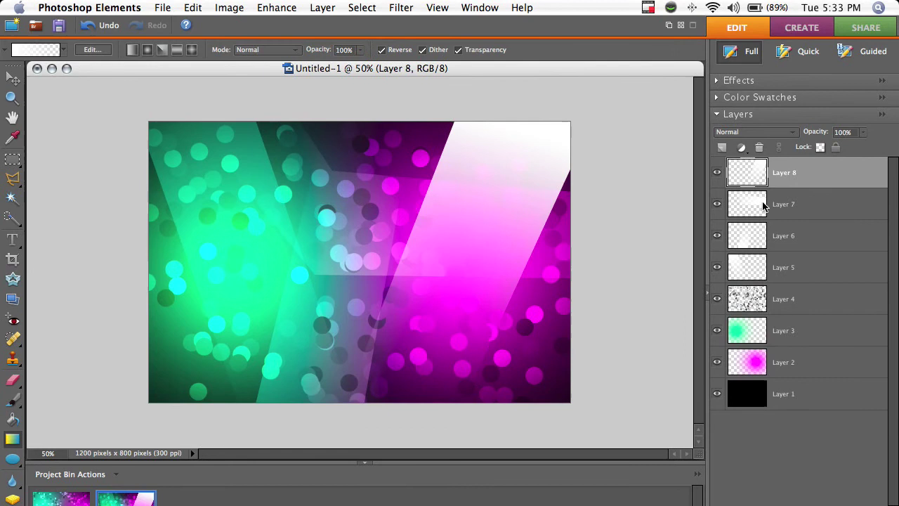
click(752, 89)
click(758, 275)
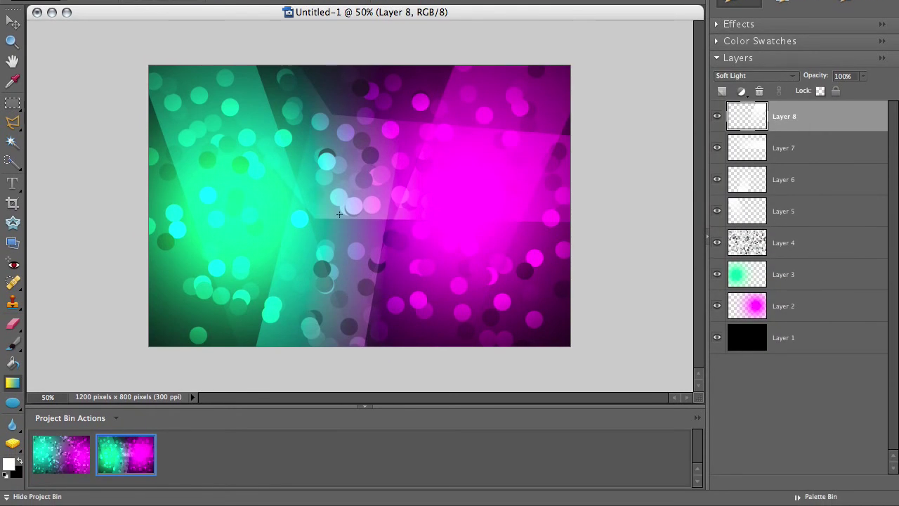
click(71, 450)
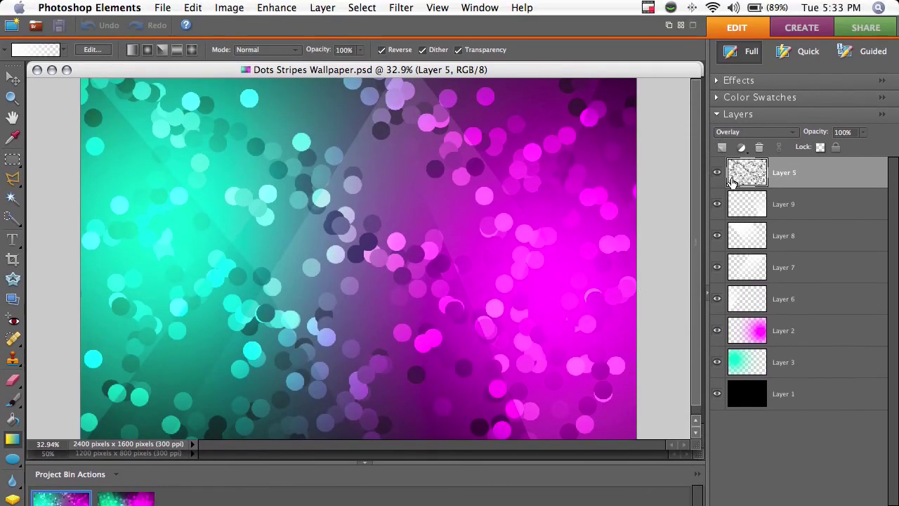
Step: Hide the bokeh dots, set Layer 9 to Normal, and keep Layer 8 in Soft Light
click(716, 173)
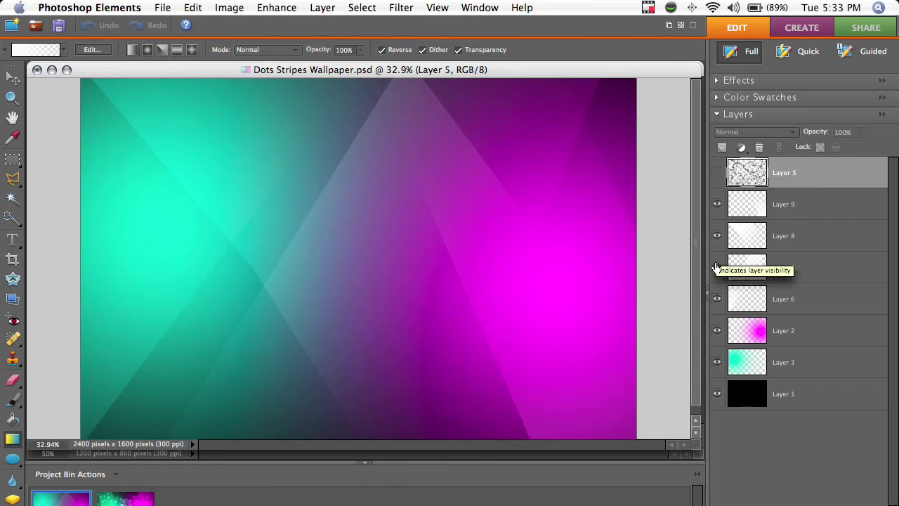
click(741, 207)
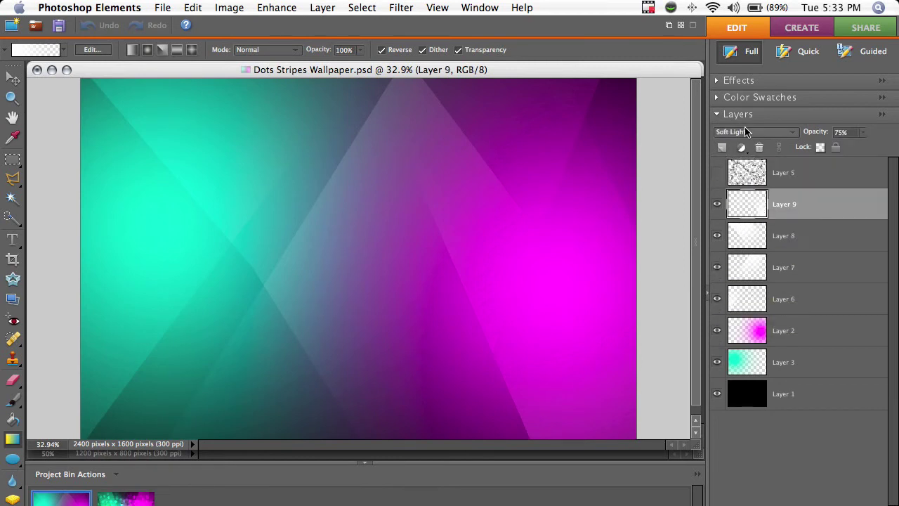
click(745, 132)
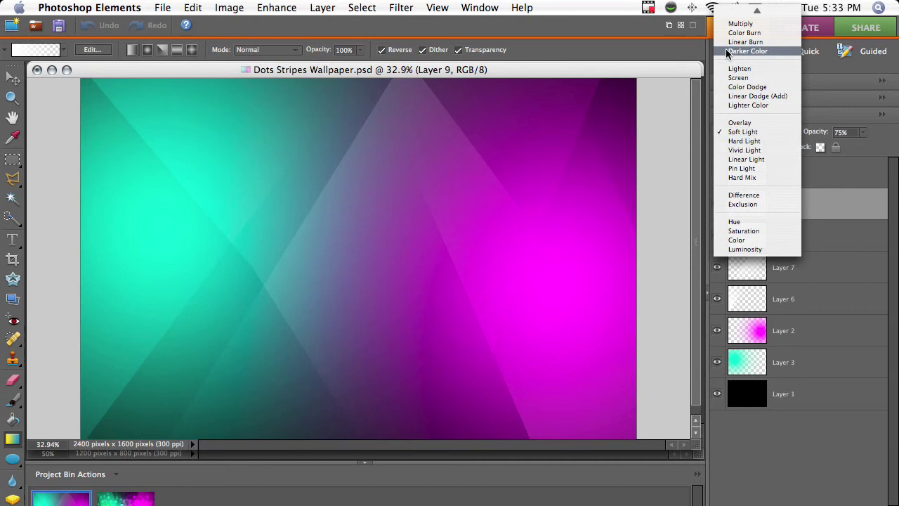
click(741, 12)
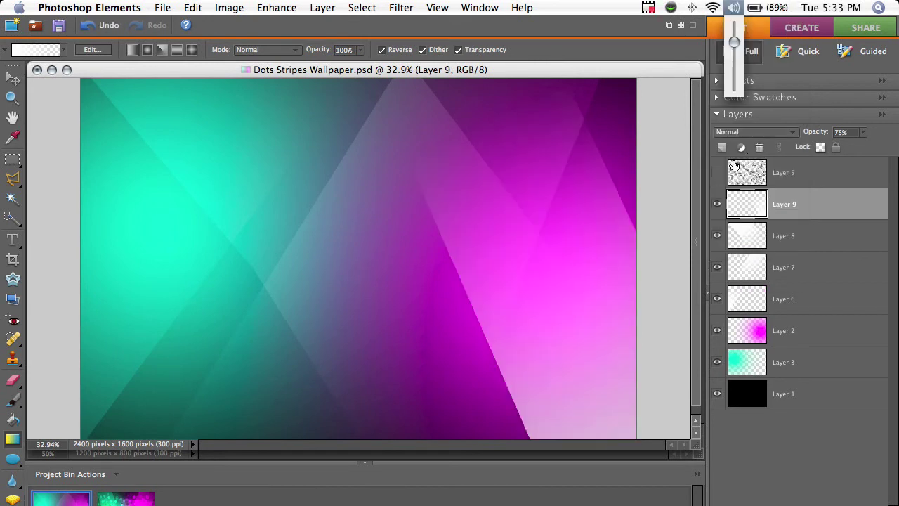
click(751, 237)
click(730, 132)
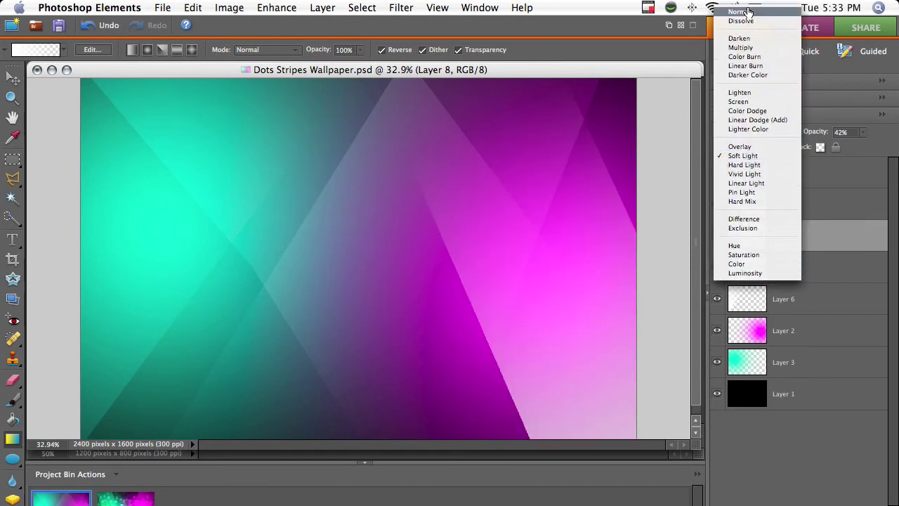
click(749, 11)
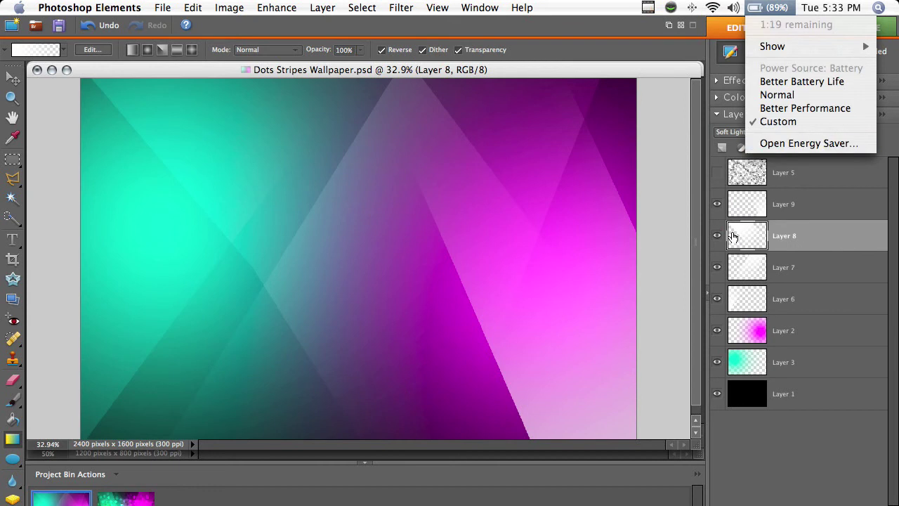
Step: Set stripe Layer 7's blend mode to Normal
click(747, 273)
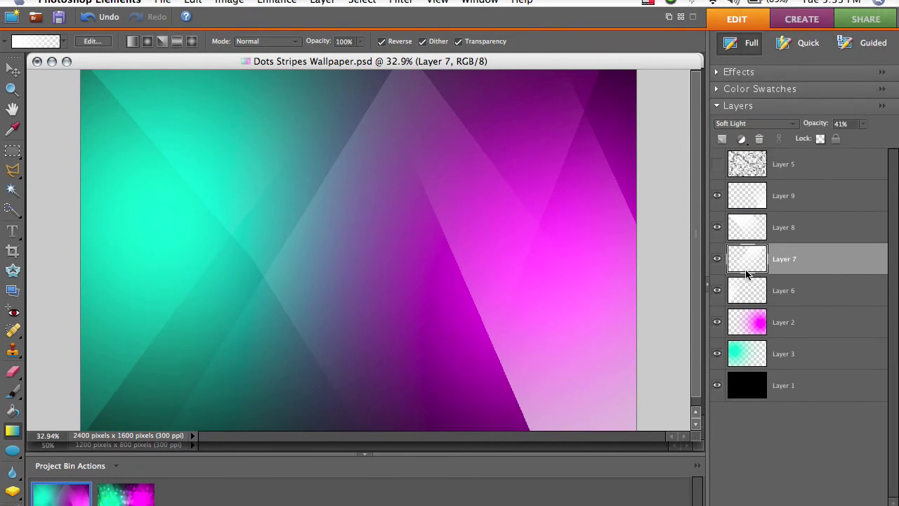
click(731, 130)
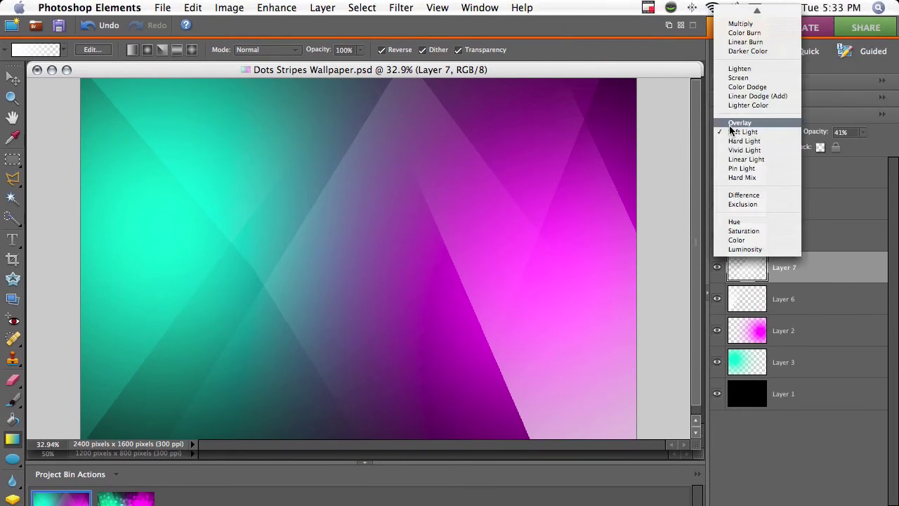
click(733, 8)
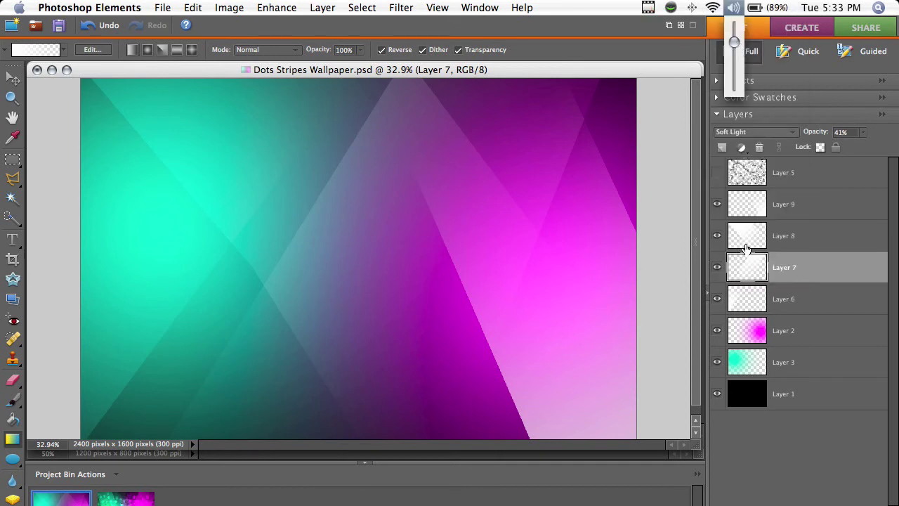
click(747, 297)
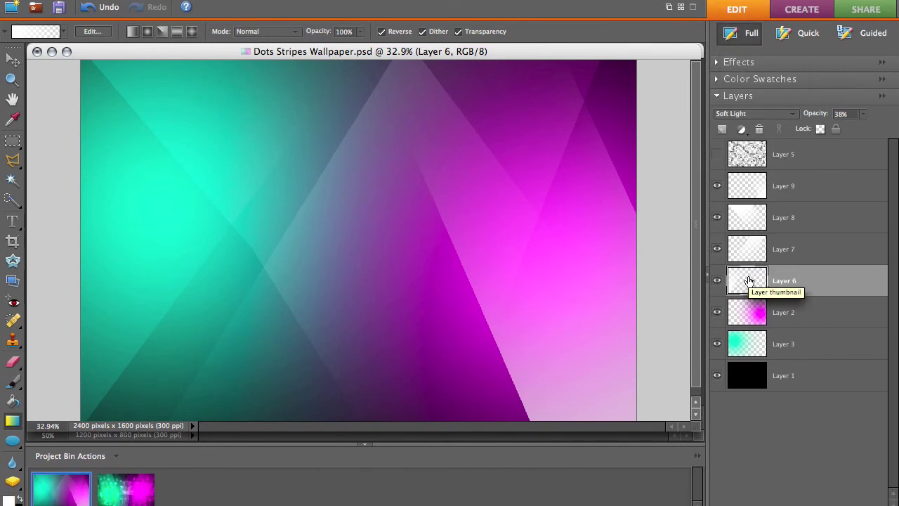
click(759, 255)
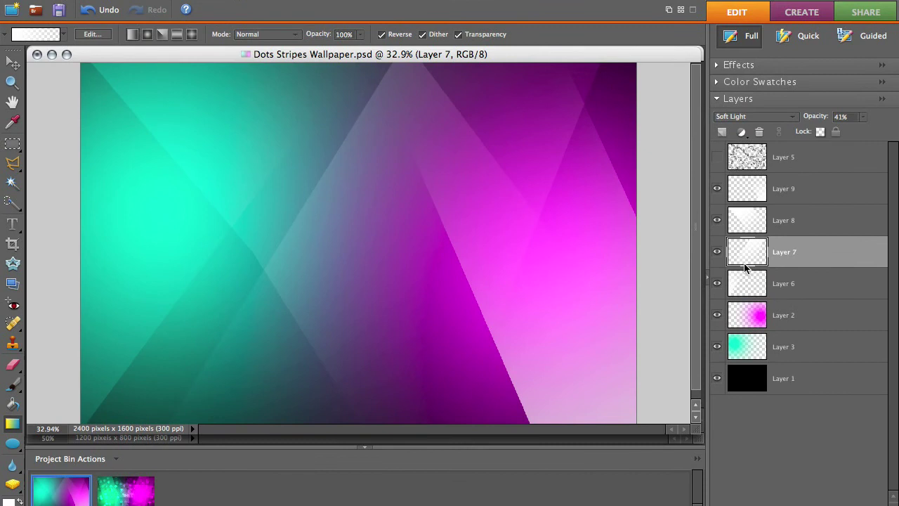
click(737, 115)
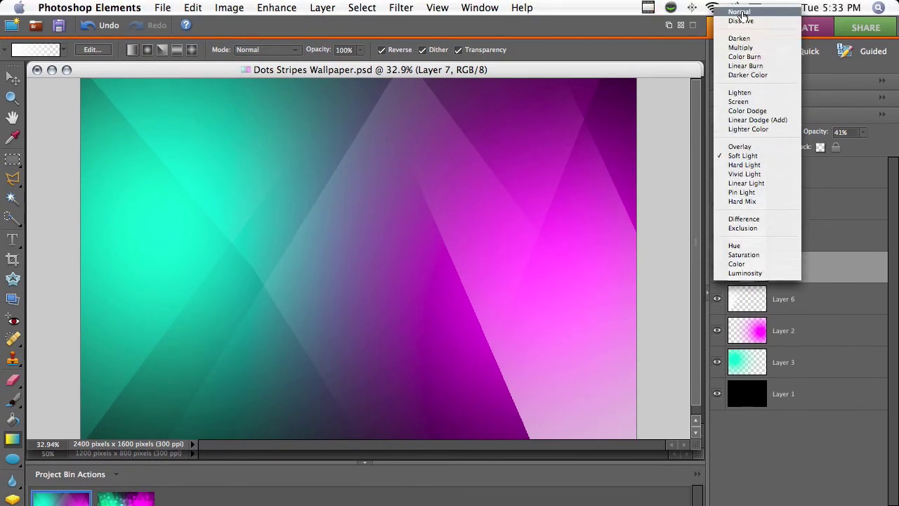
click(740, 12)
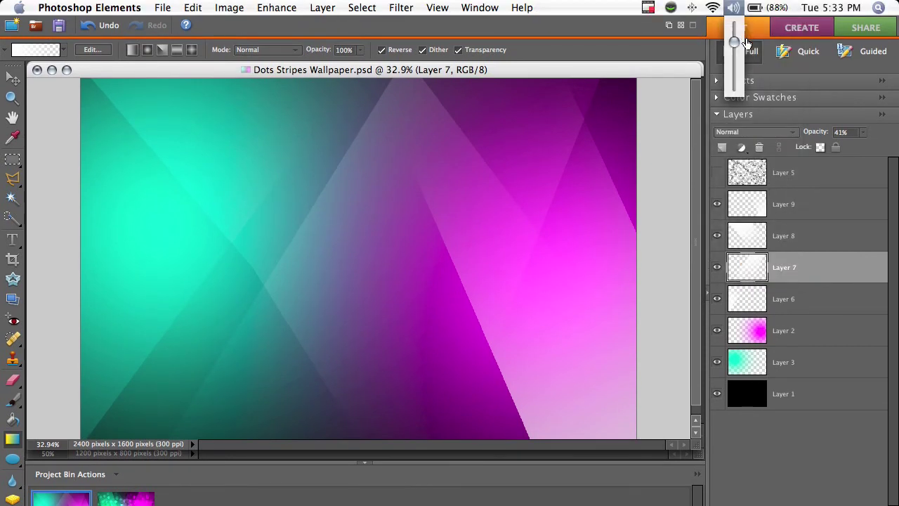
Step: Set Layer 6's blend mode to Normal, then toggle the bokeh dots layer on and off
click(749, 212)
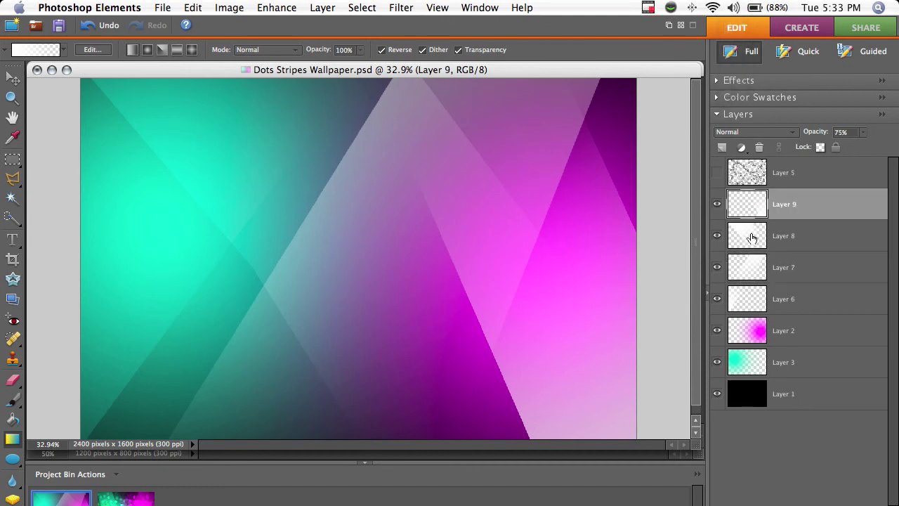
click(745, 299)
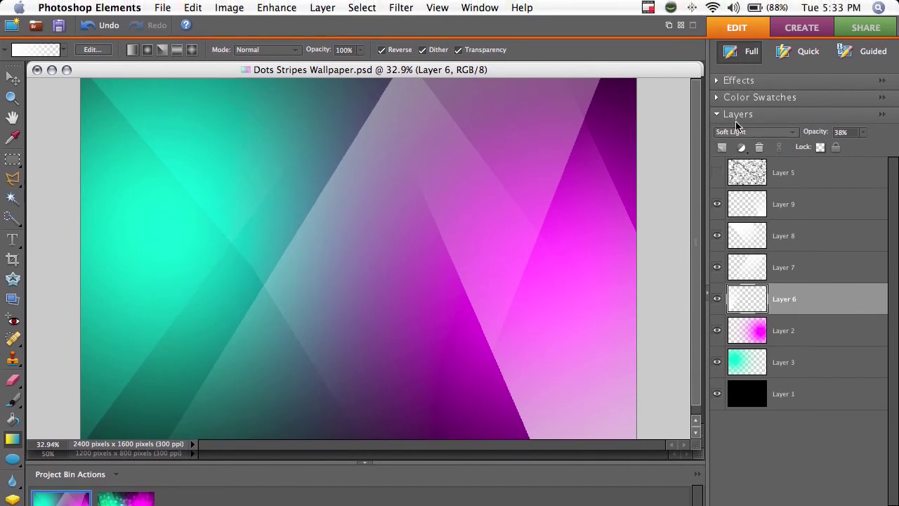
click(739, 125)
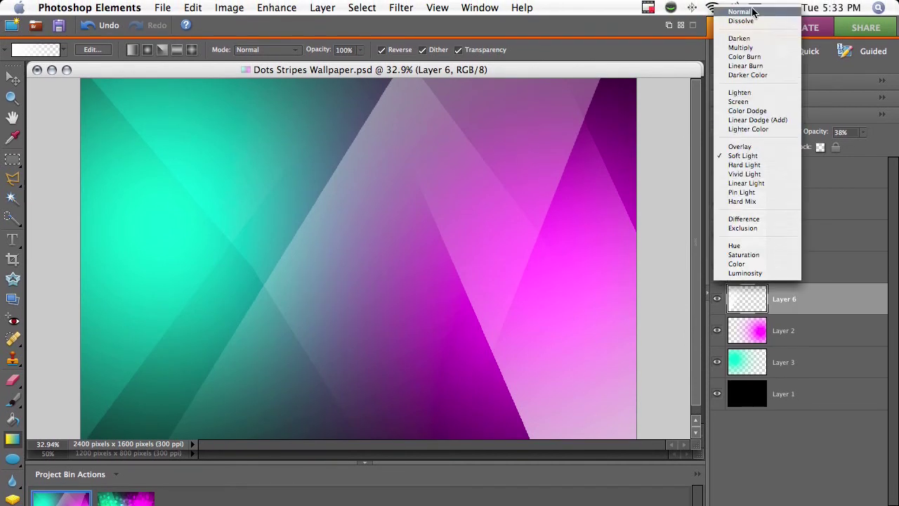
click(745, 12)
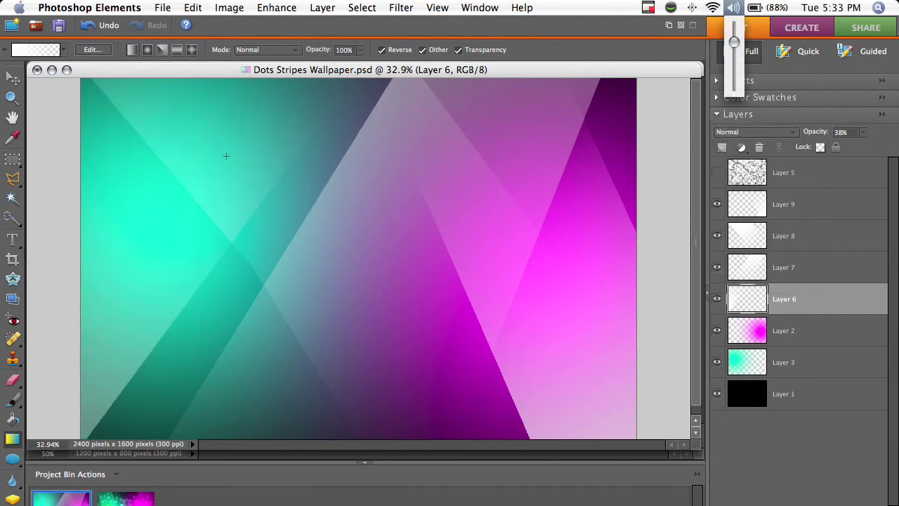
click(717, 173)
click(717, 174)
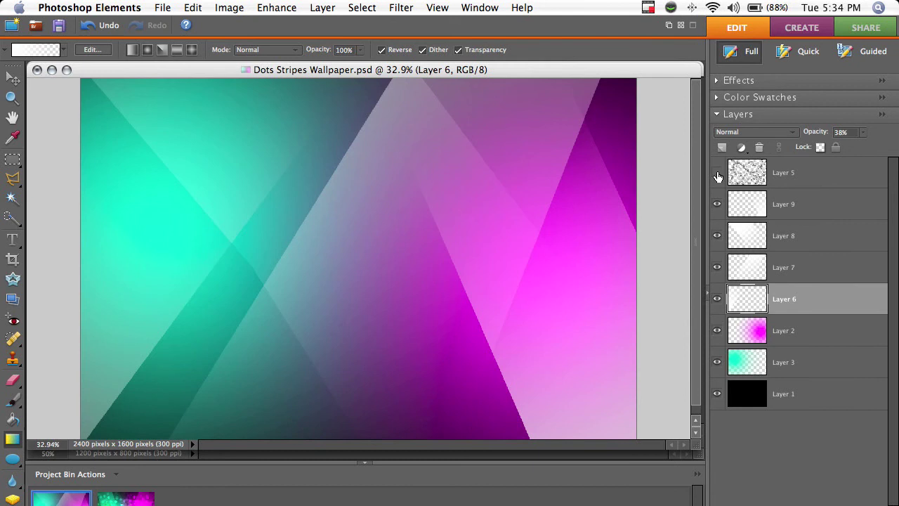
Step: Show the bokeh dots layer and try Overlay blending on Layer 9
click(747, 198)
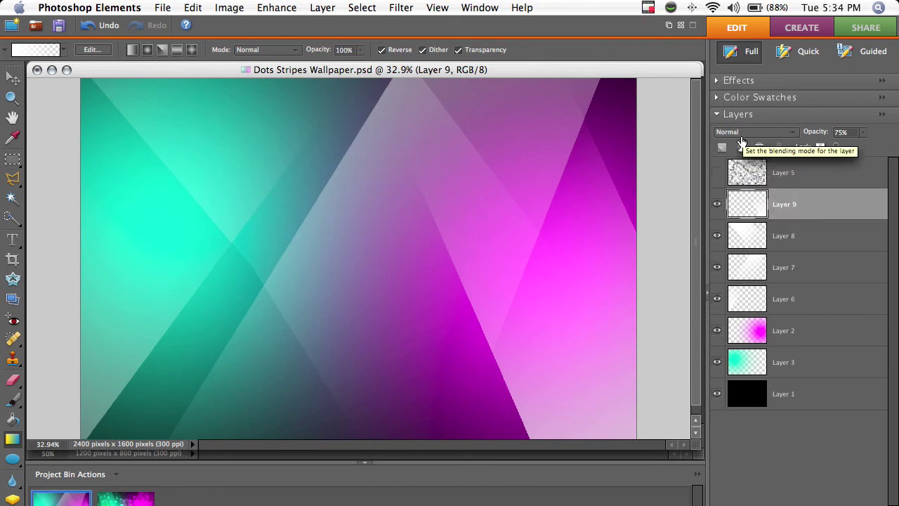
click(716, 172)
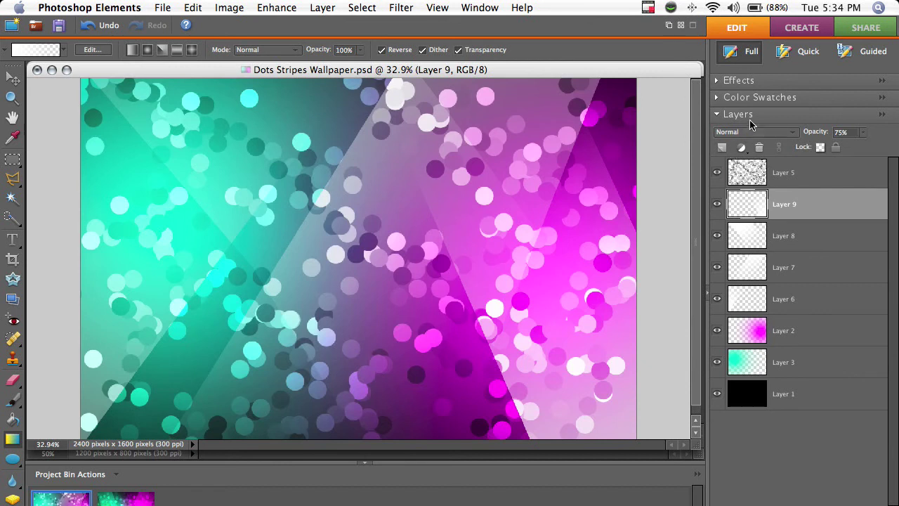
click(755, 132)
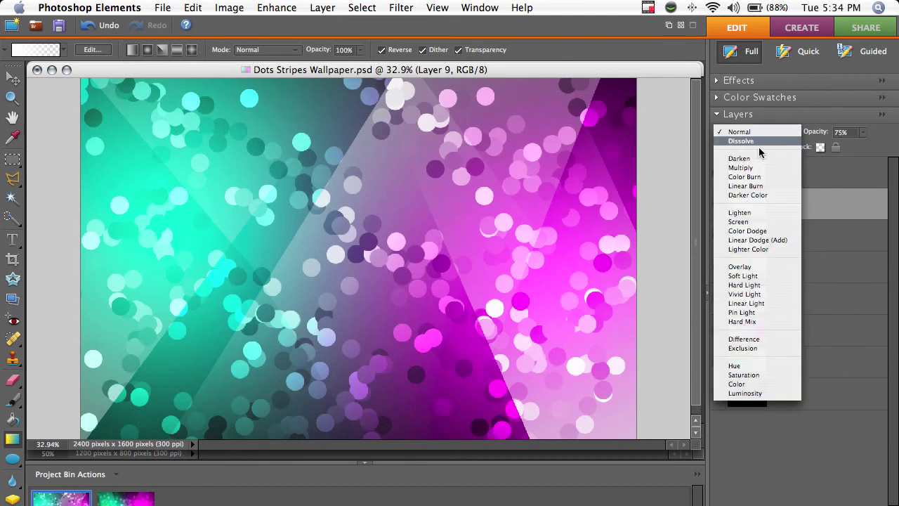
click(757, 266)
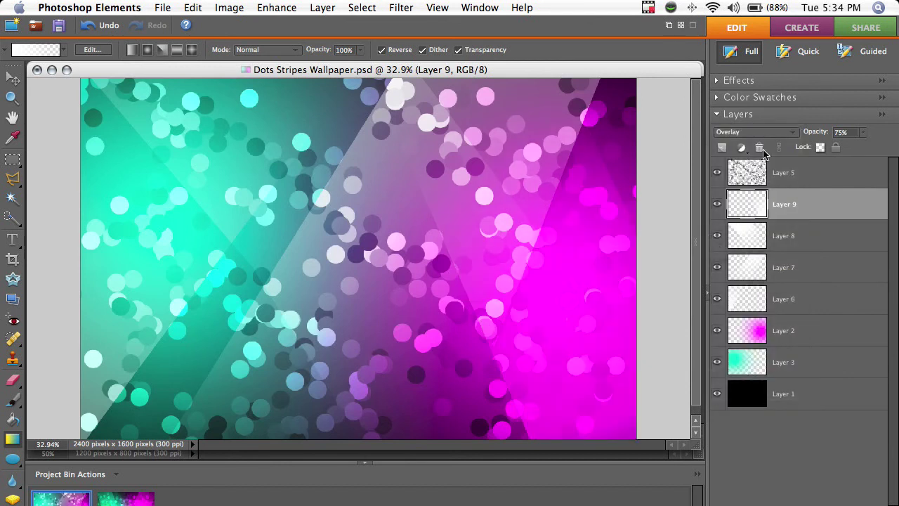
Step: Try Multiply, then Normal blending on Layer 9, and switch to the Untitled-1 document
click(732, 132)
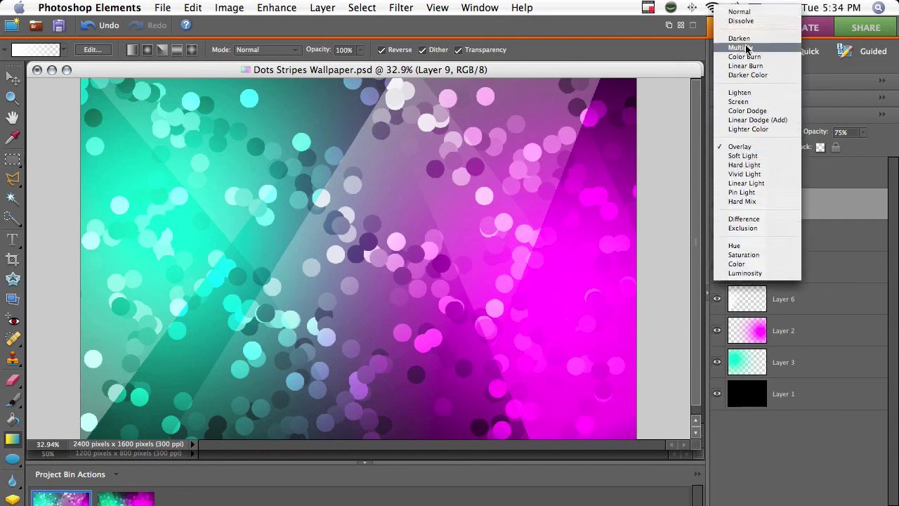
click(744, 47)
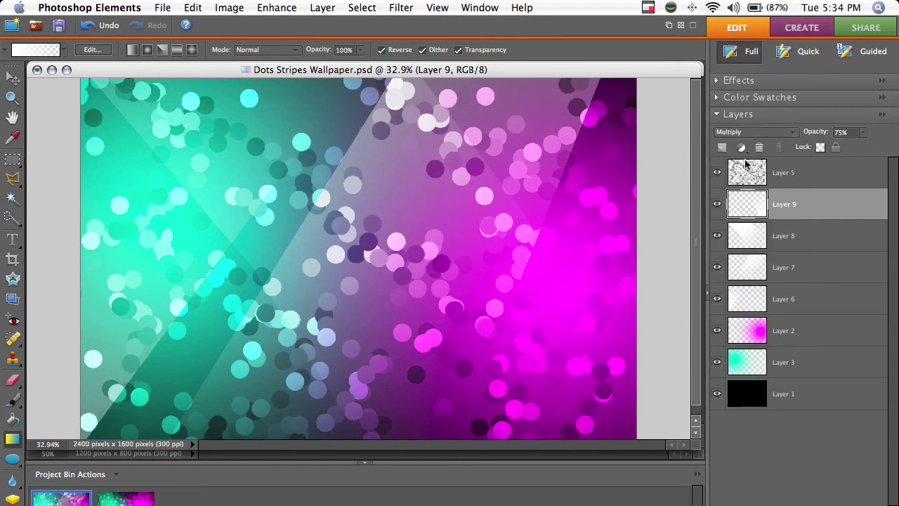
click(741, 132)
click(737, 95)
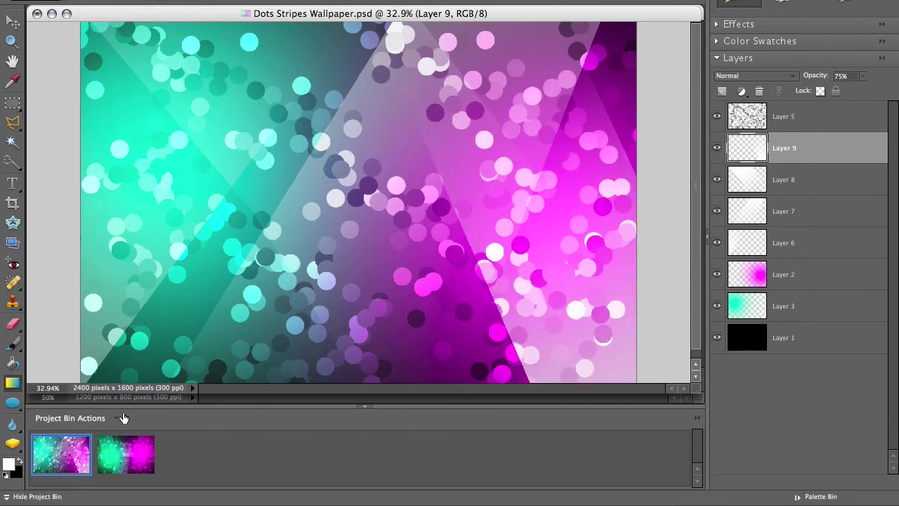
click(144, 461)
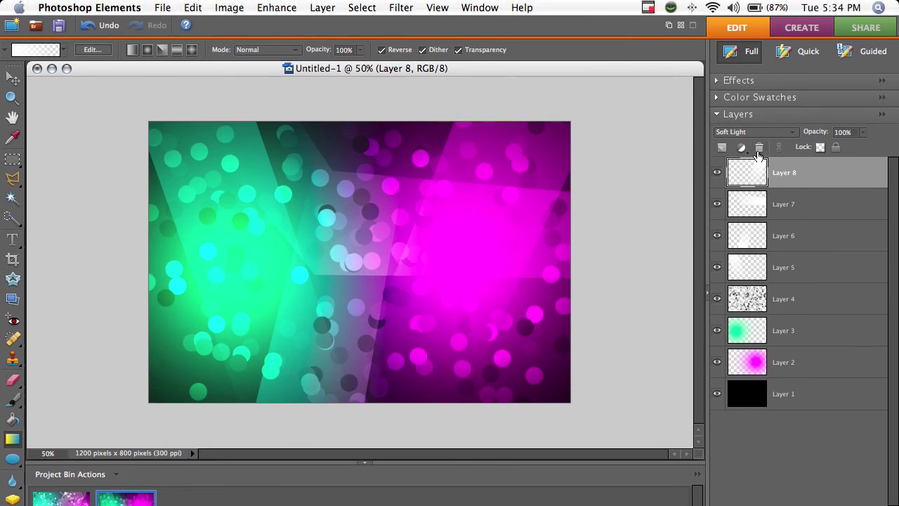
Step: Move bokeh dots Layer 4 to the top and lower stripe Layer 8's opacity to 37%
drag(751, 297, 750, 174)
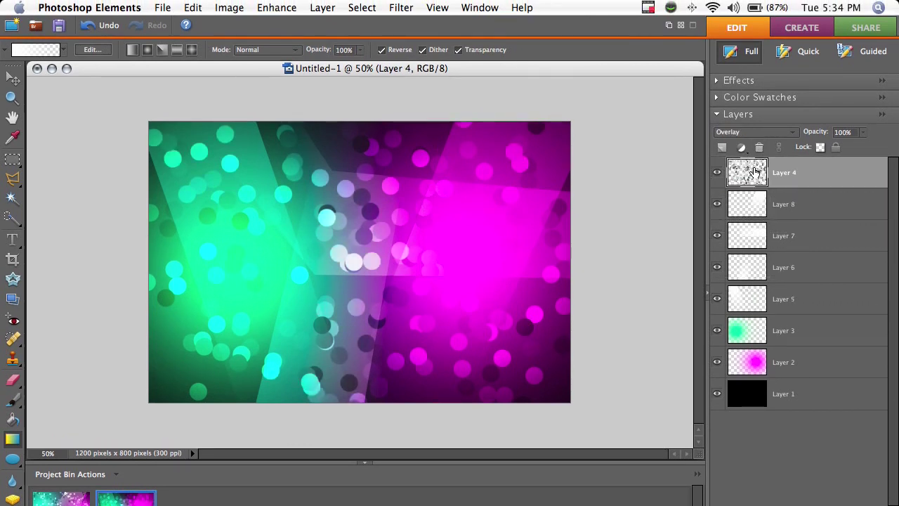
click(757, 210)
click(864, 132)
drag(863, 146, 816, 151)
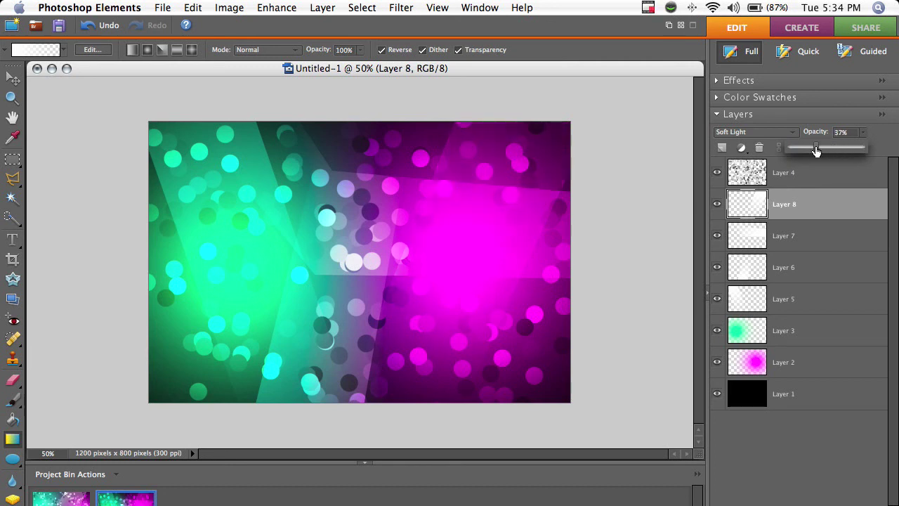
Step: Lower stripe Layer 7's opacity to 43%
click(821, 226)
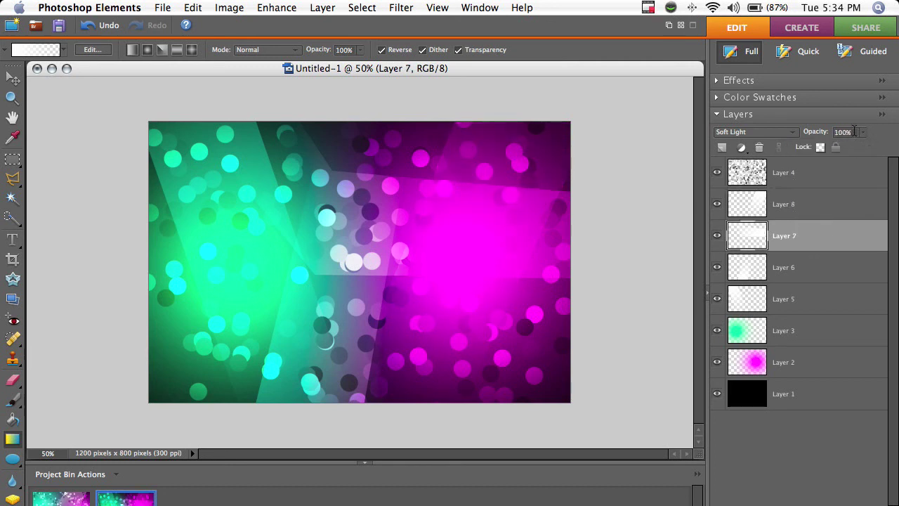
drag(864, 135, 821, 150)
click(815, 238)
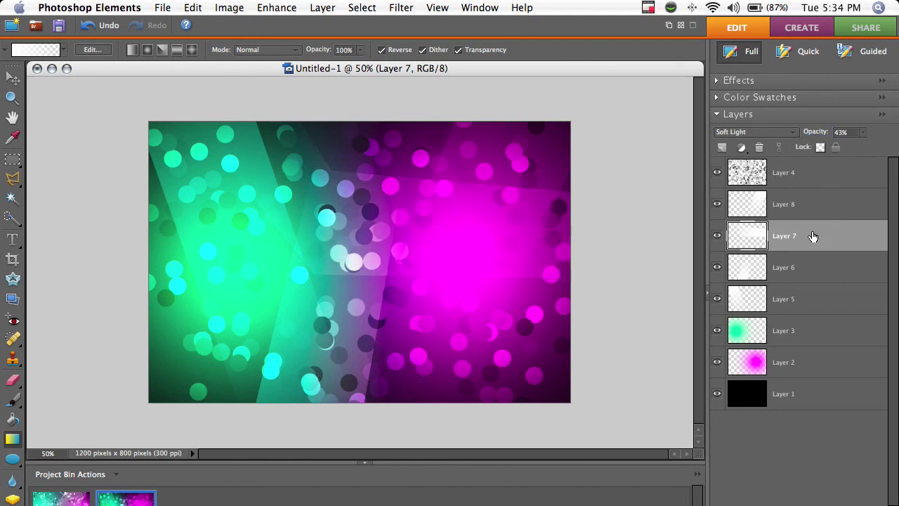